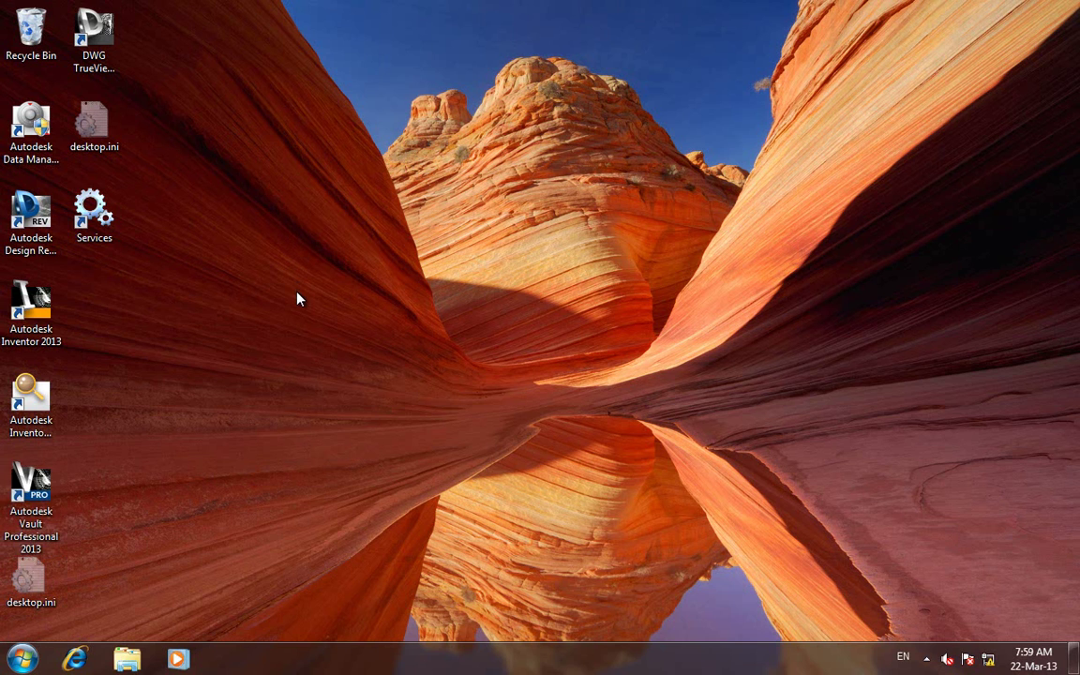
Step: Launch Autodesk Vault Professional 2013 from its desktop icon
double_click(31, 494)
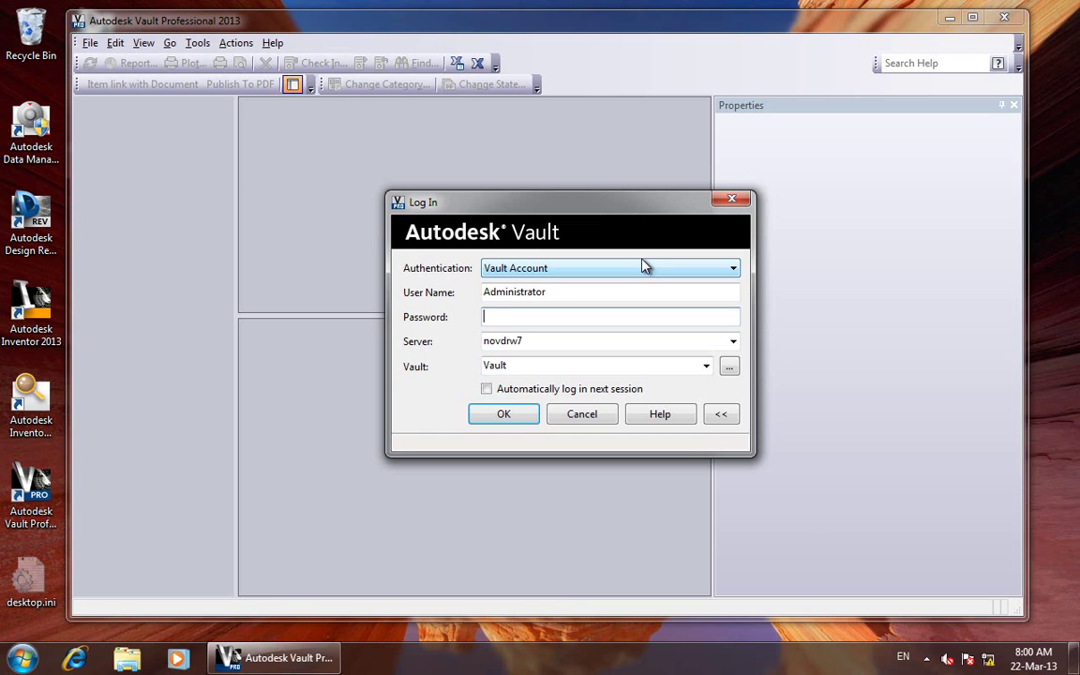
Step: Log in to the vault as Administrator on server novdrw7
click(516, 419)
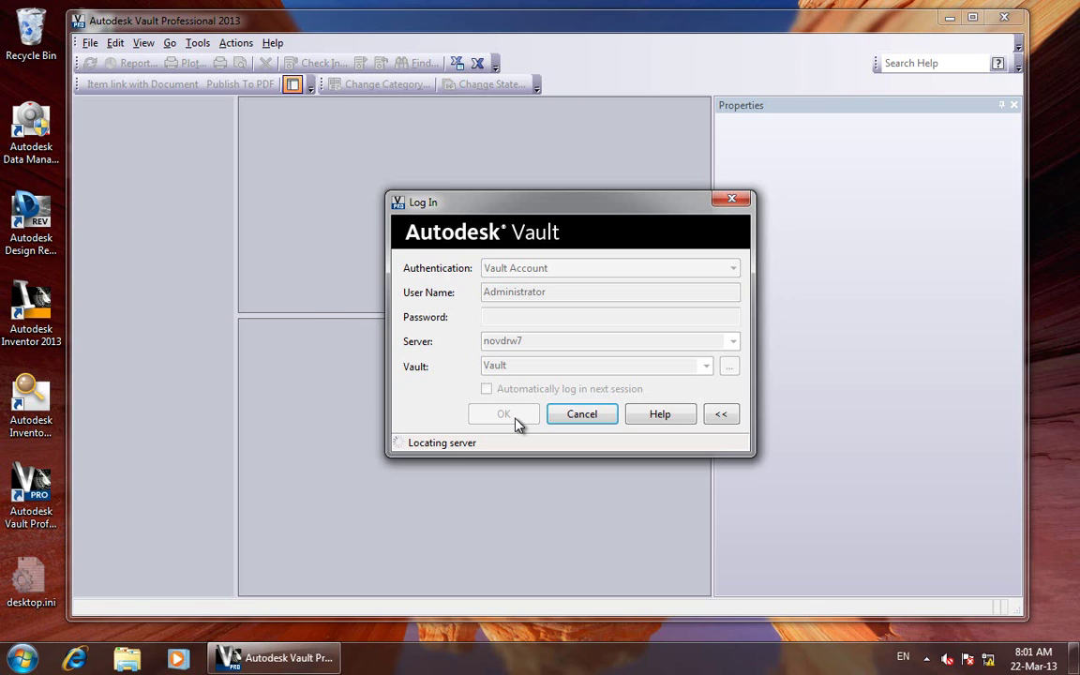
click(506, 414)
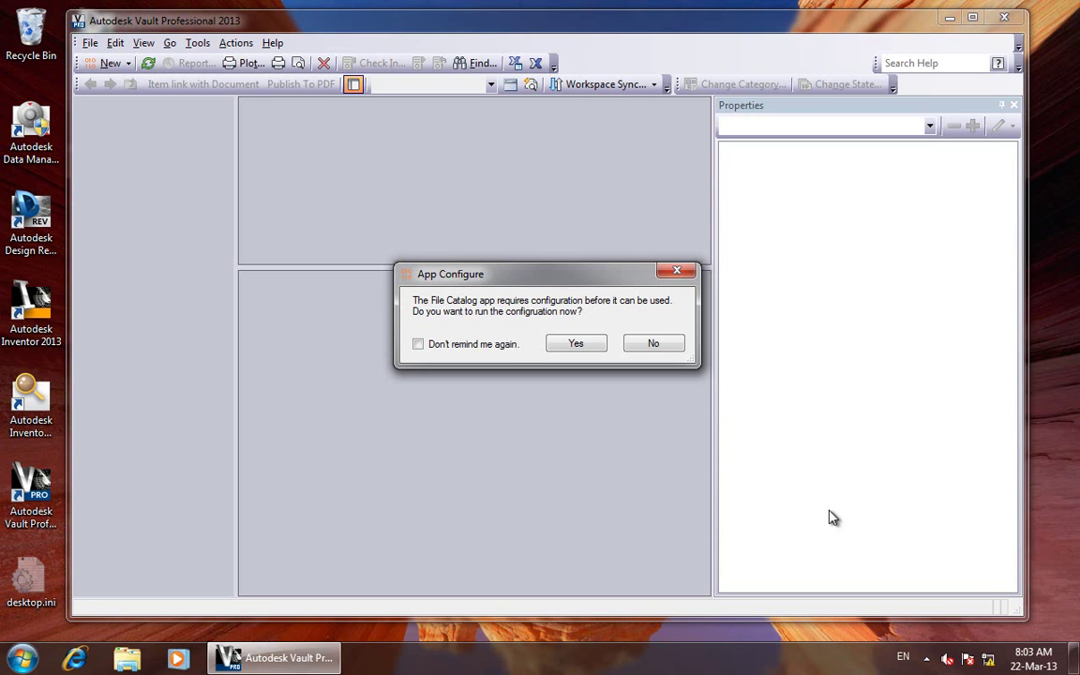
Step: Configure the File Catalog app, log out and back in, then show File Records
click(576, 344)
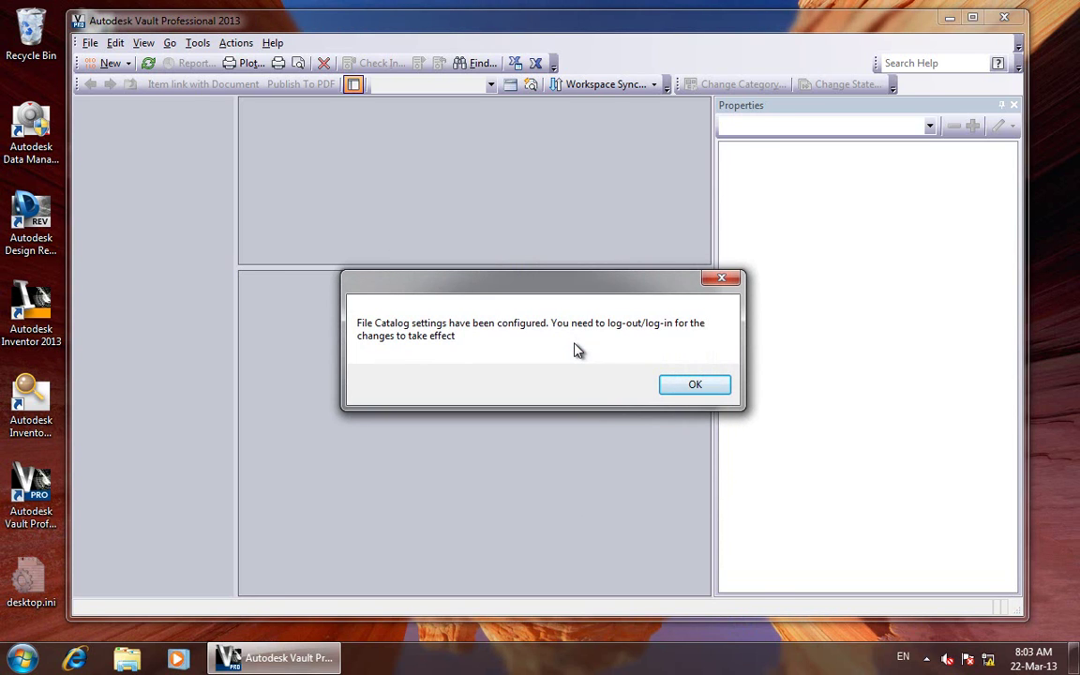
click(701, 391)
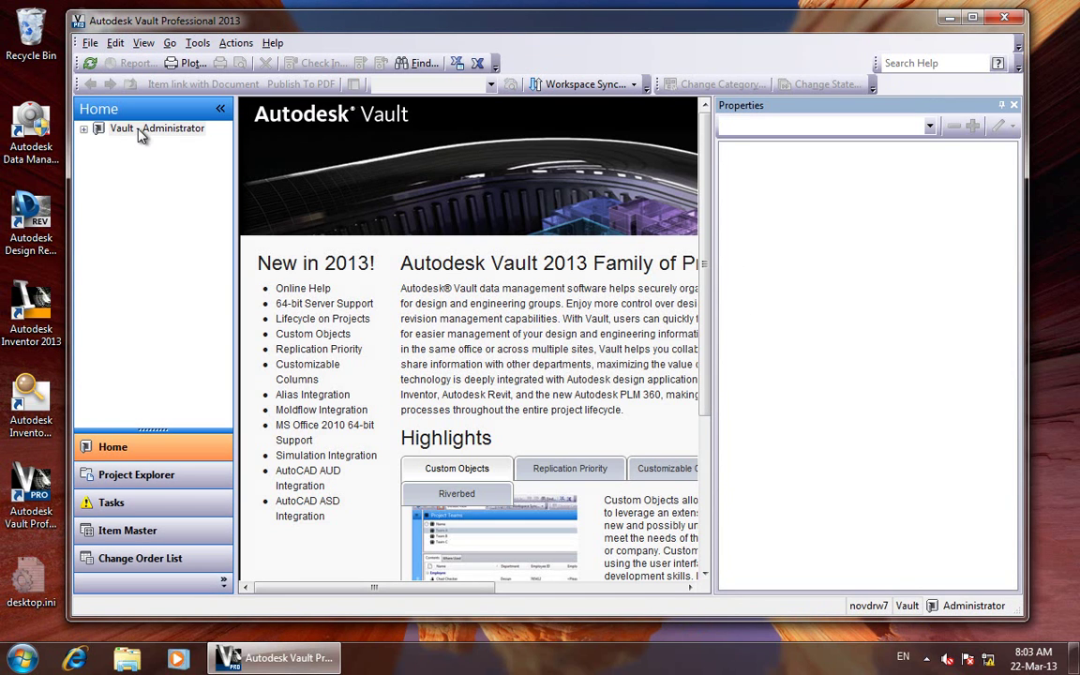
click(90, 43)
click(110, 103)
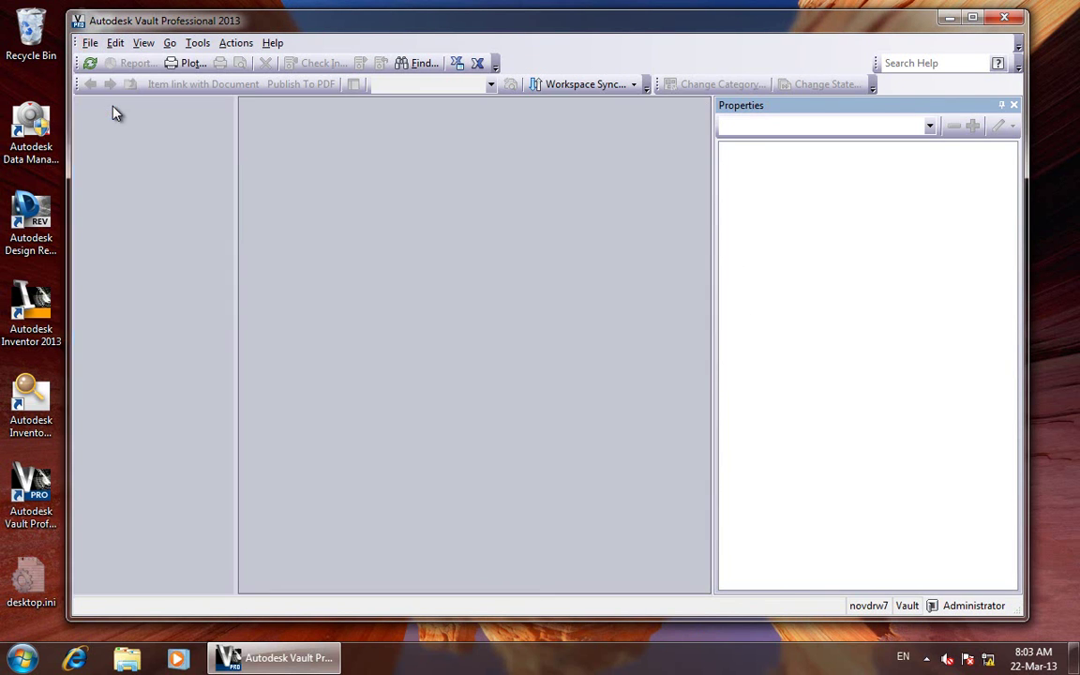
click(523, 362)
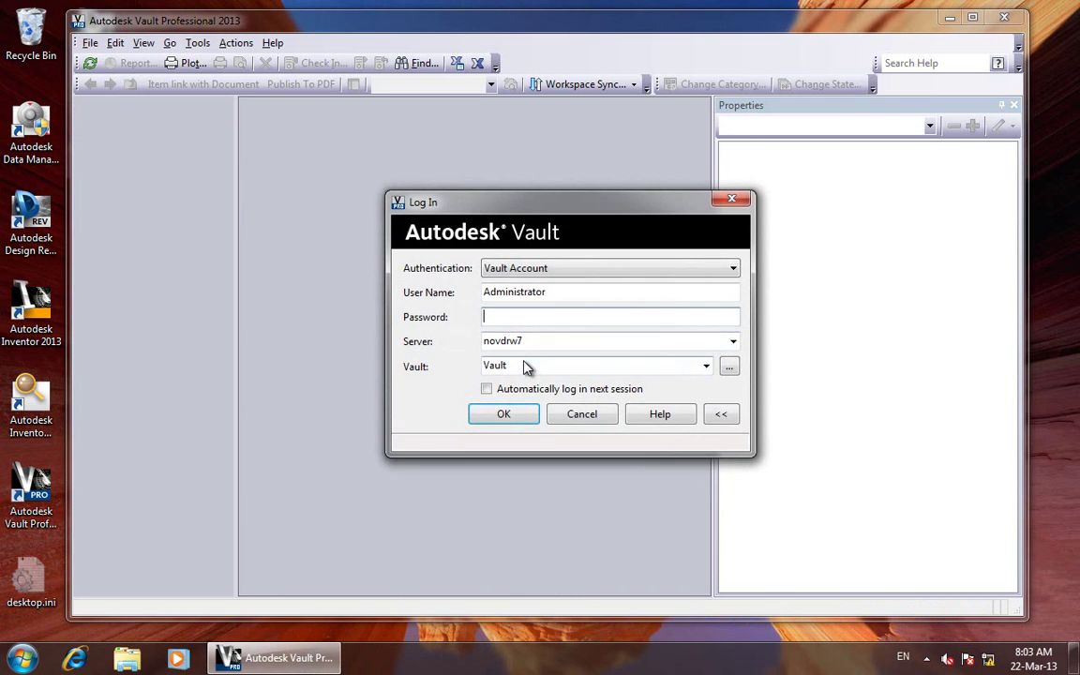
click(503, 415)
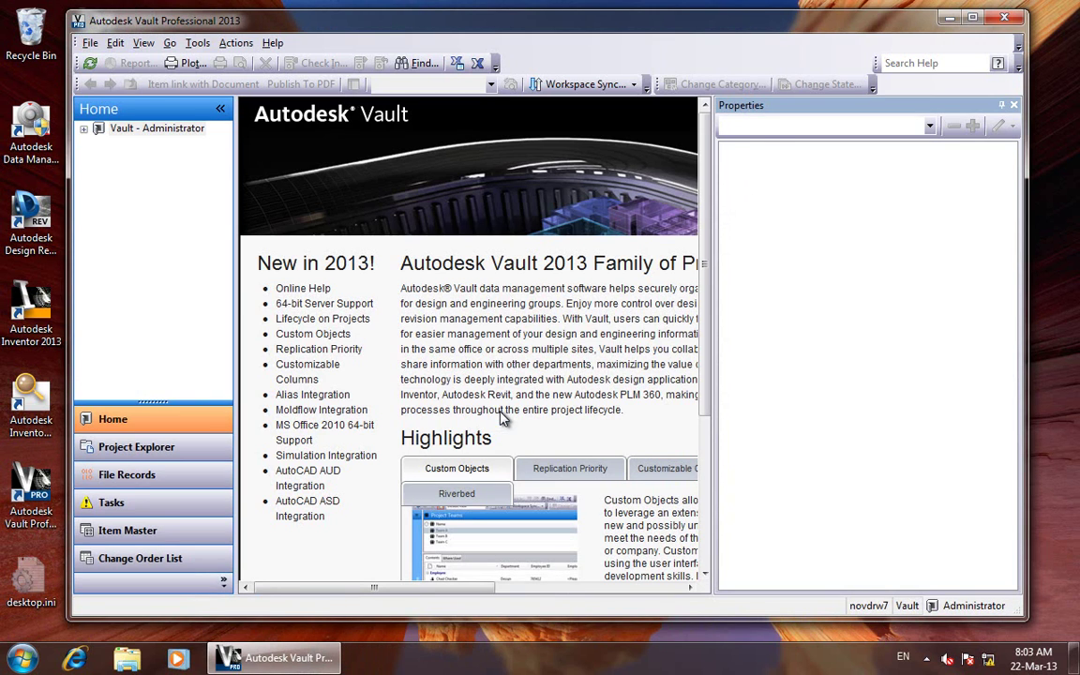
click(142, 475)
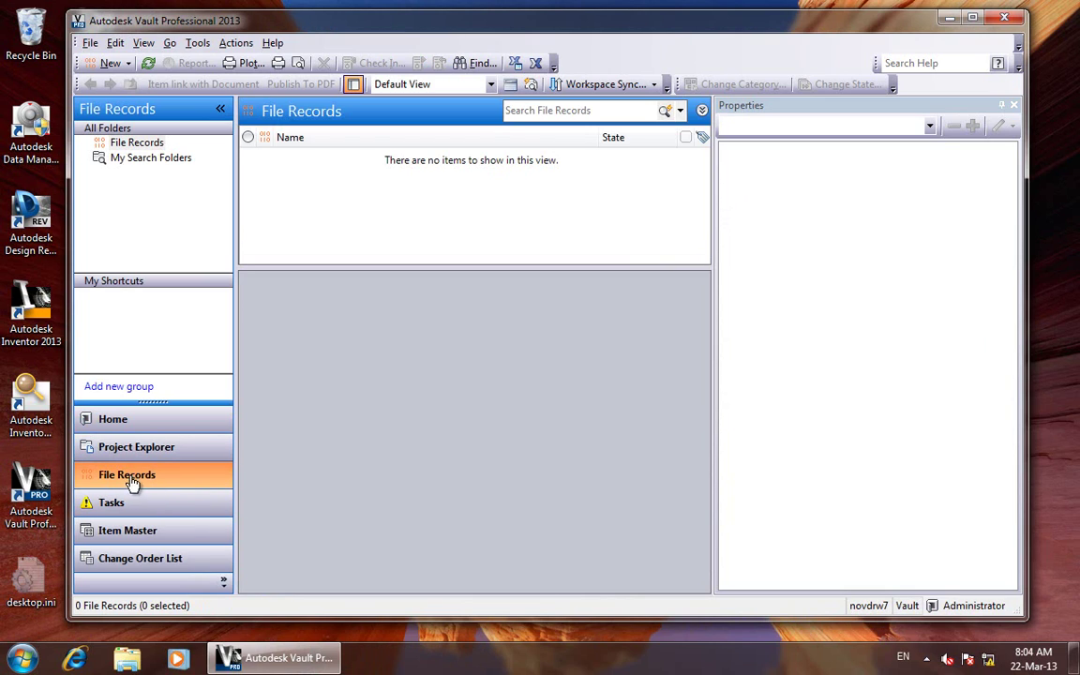
click(197, 44)
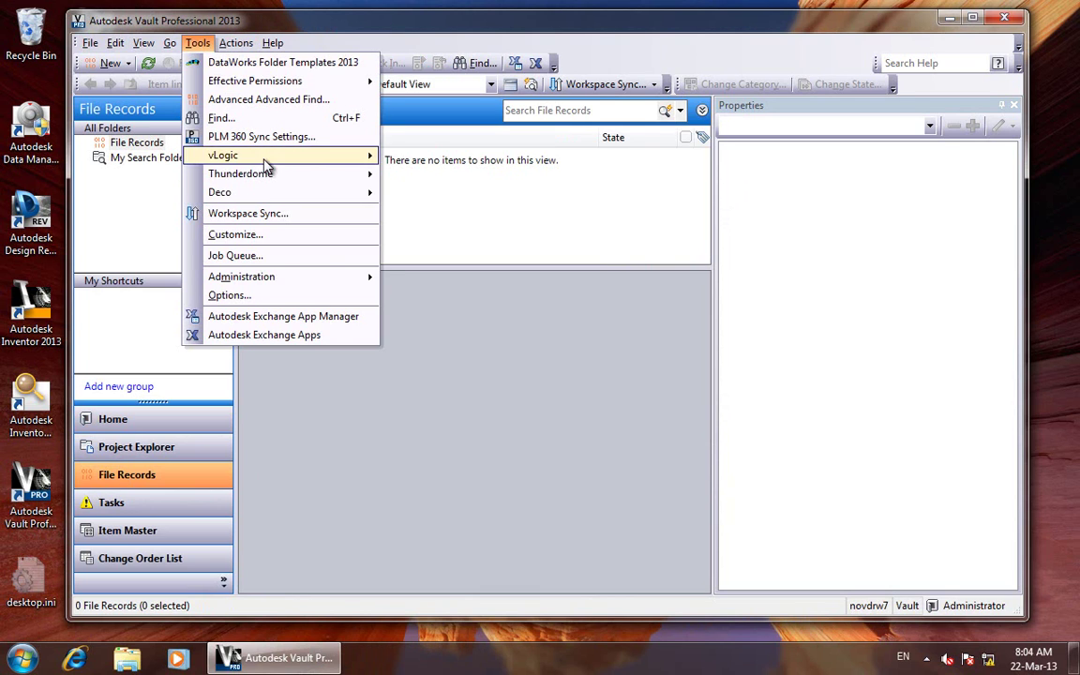
mouse_move(281, 280)
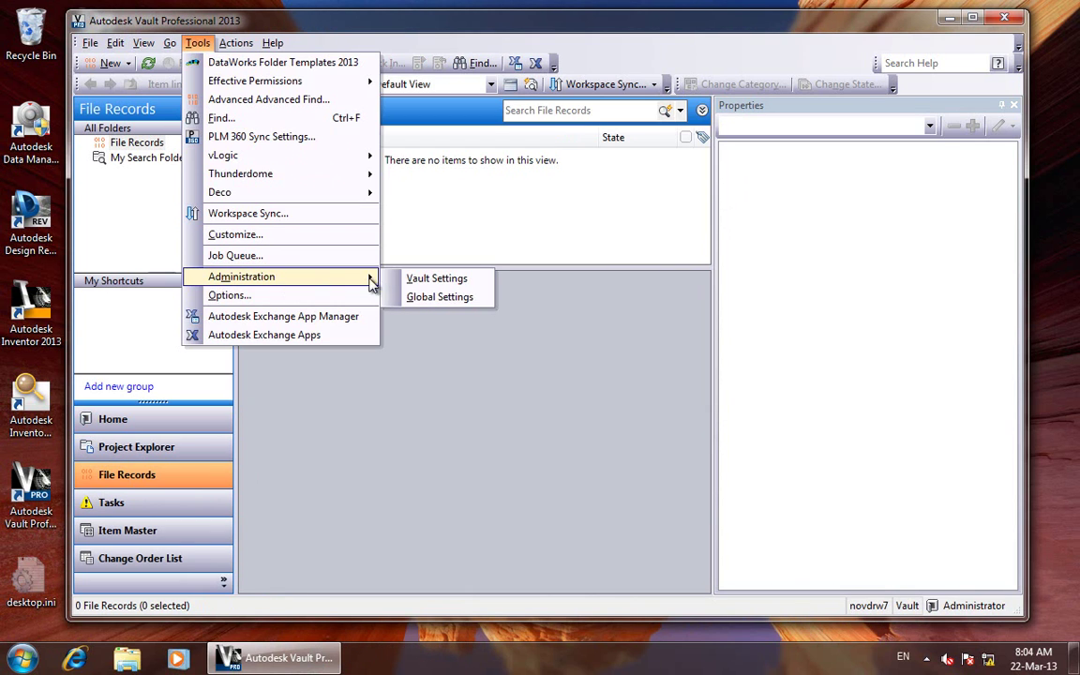
click(415, 279)
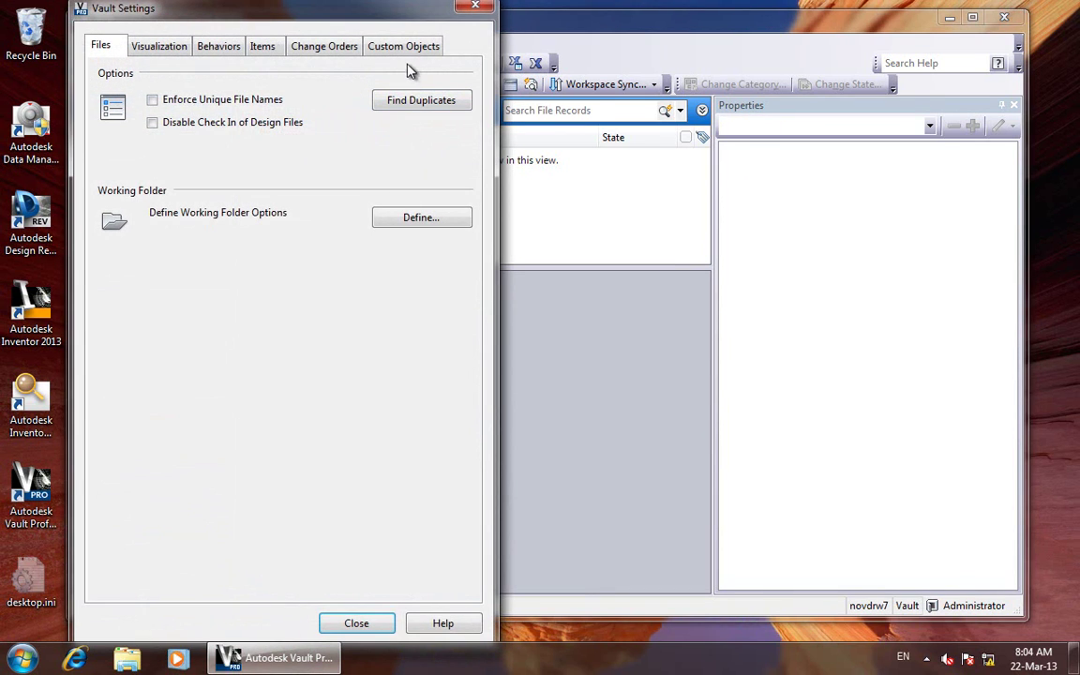
click(409, 47)
click(417, 100)
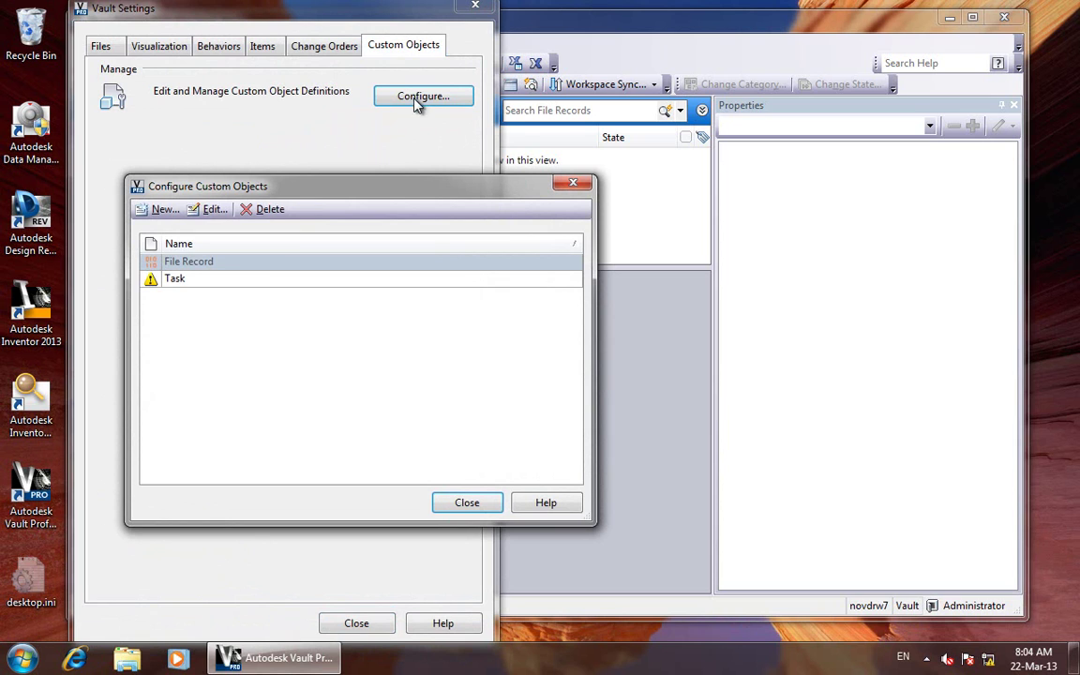
click(212, 209)
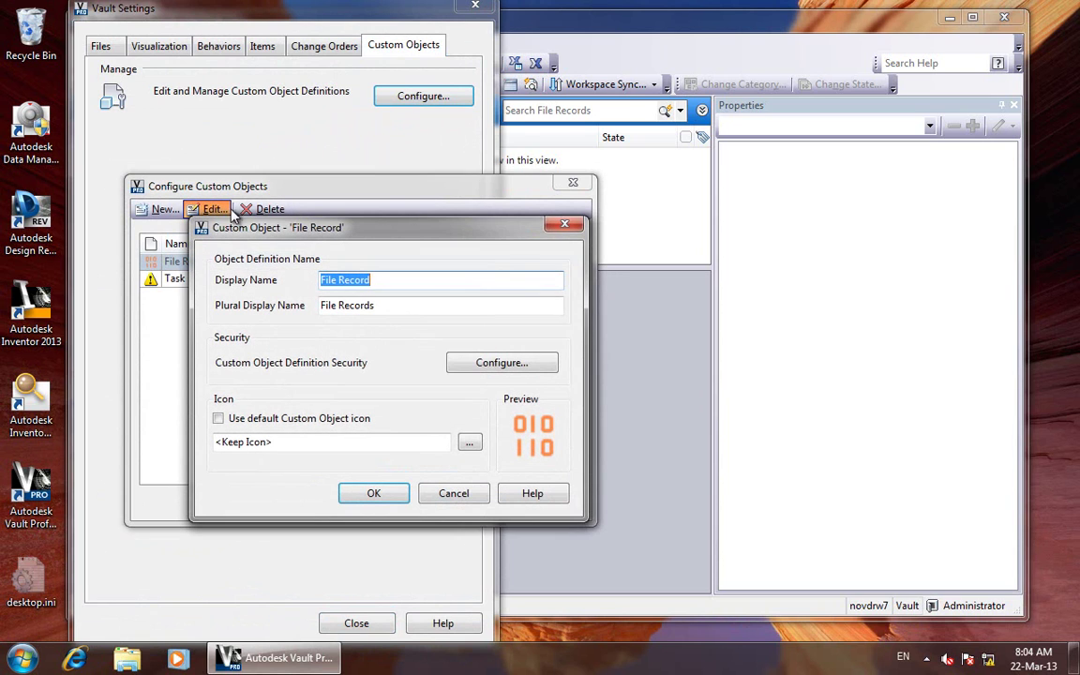
click(525, 429)
click(506, 363)
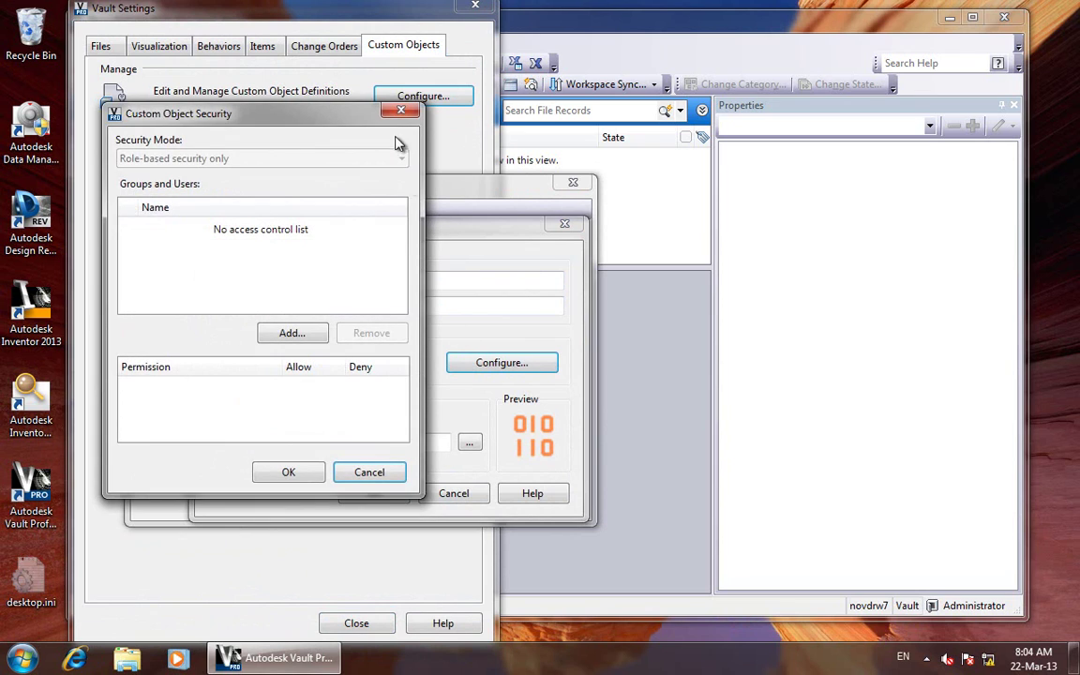
click(401, 111)
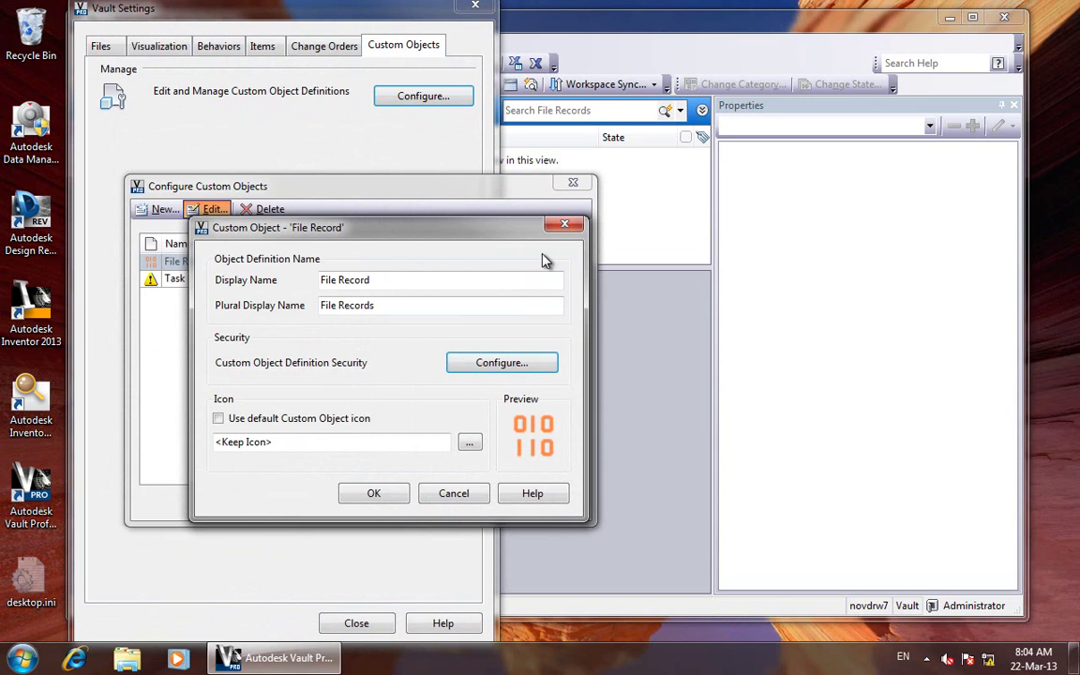
click(564, 224)
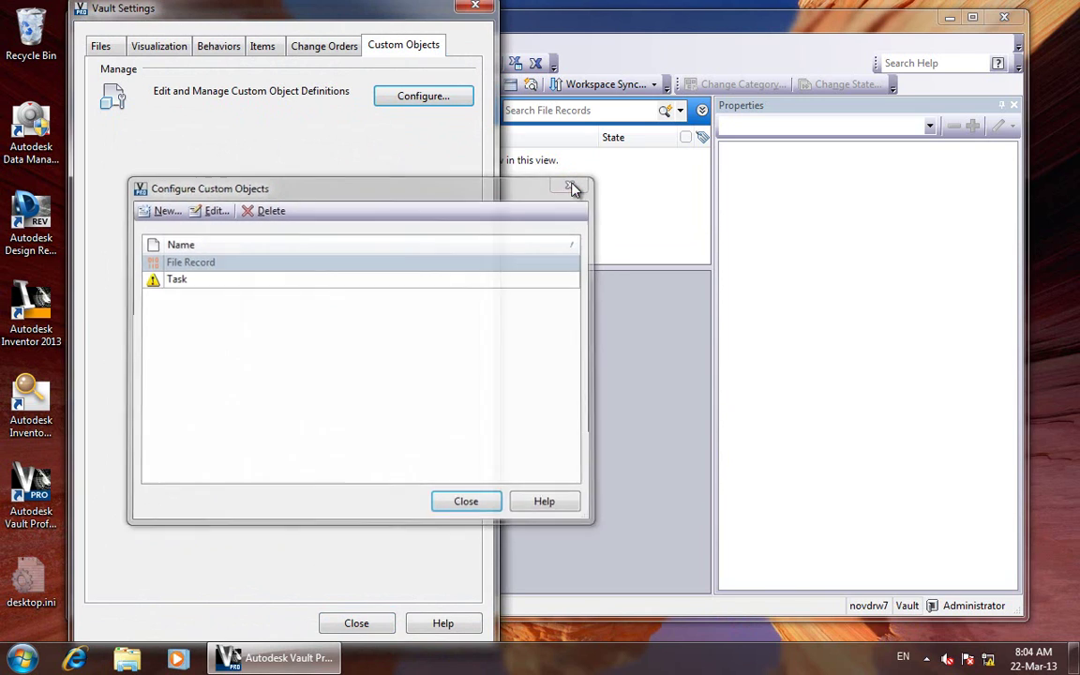
click(574, 188)
click(214, 45)
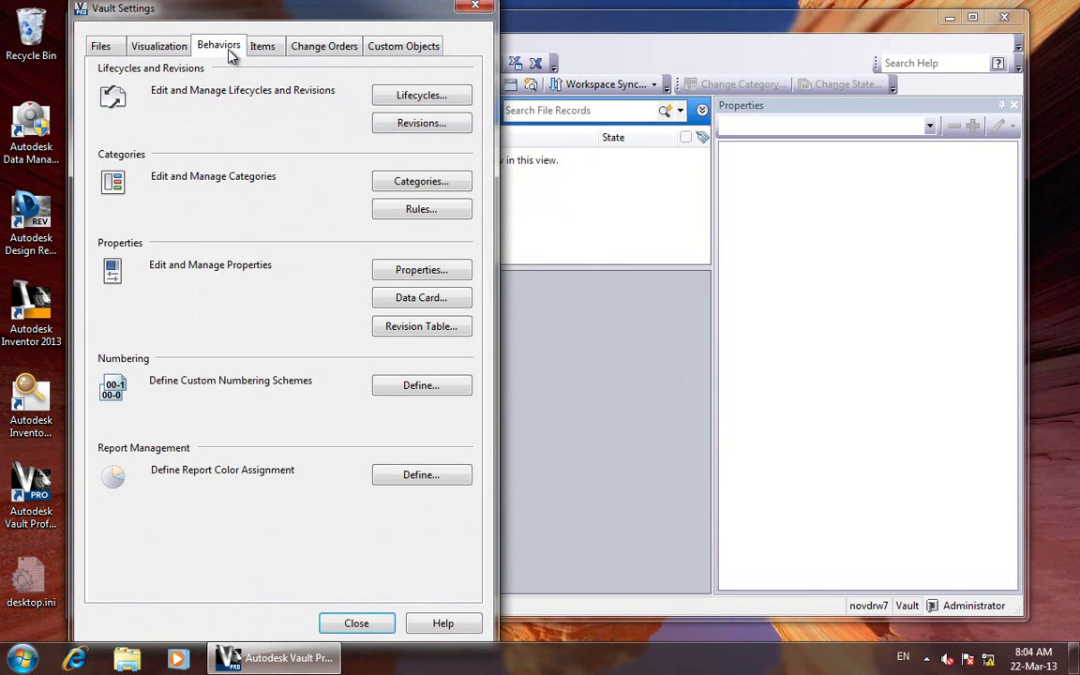
click(393, 181)
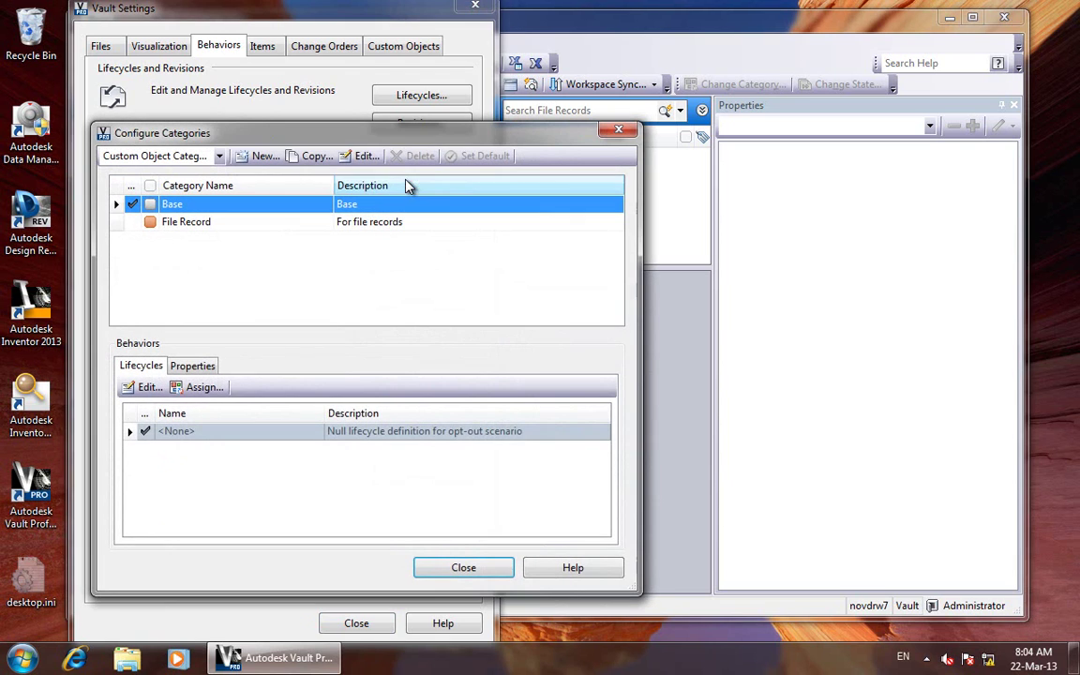
click(223, 224)
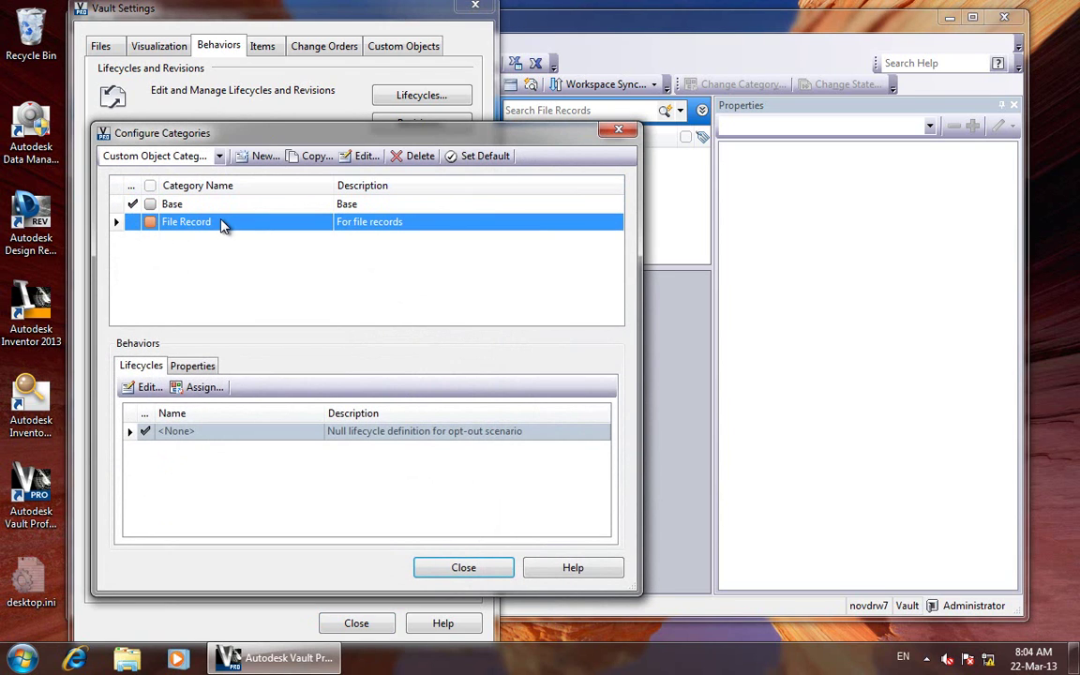
click(616, 133)
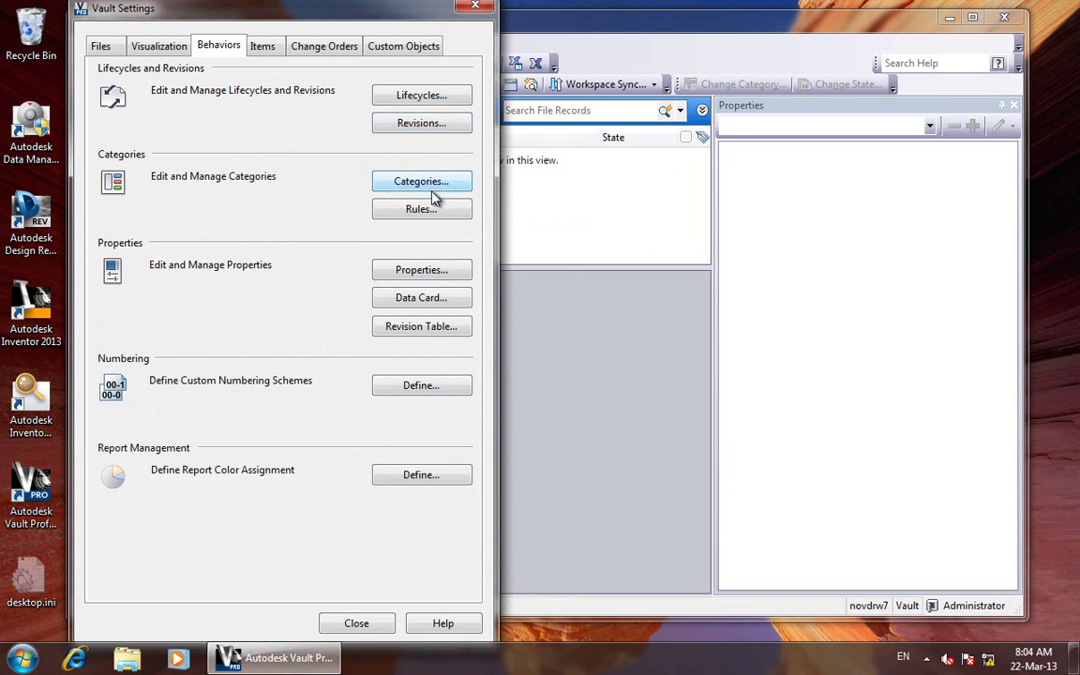
click(475, 10)
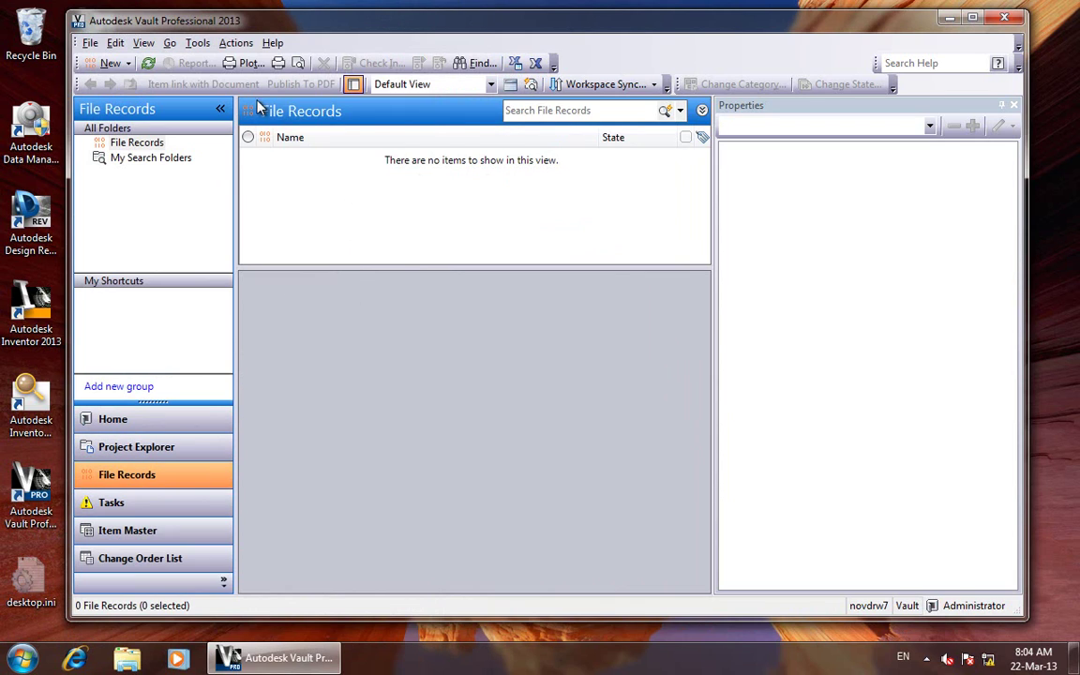
Step: In Project Explorer, open the Padlock > Designs > Padlock > Internal folder
click(165, 446)
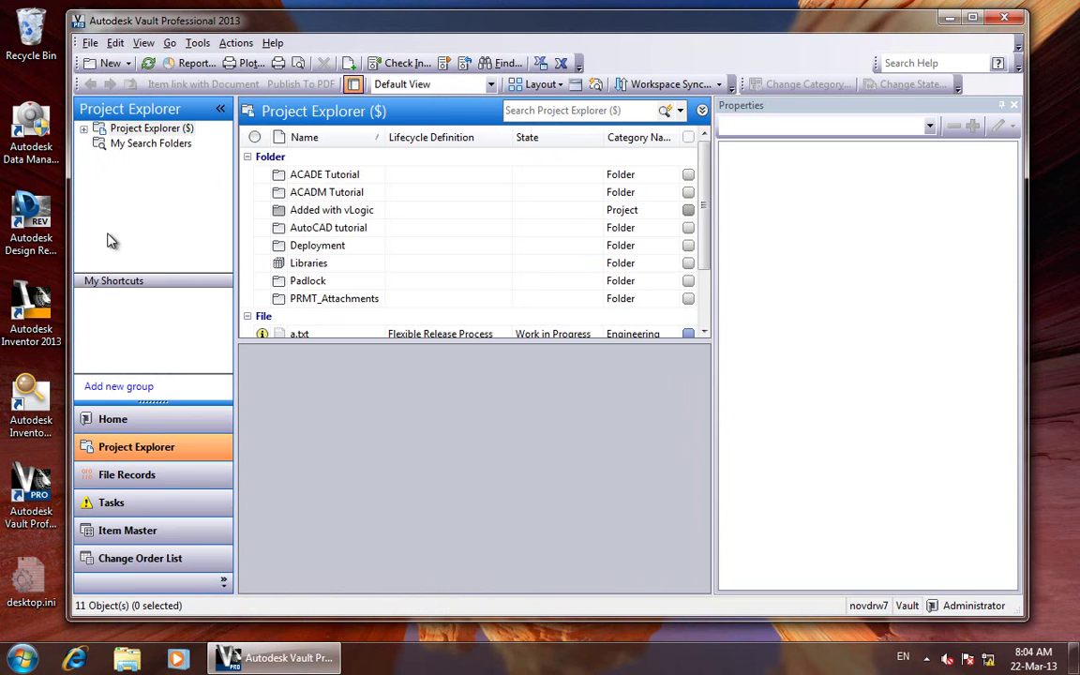
click(82, 128)
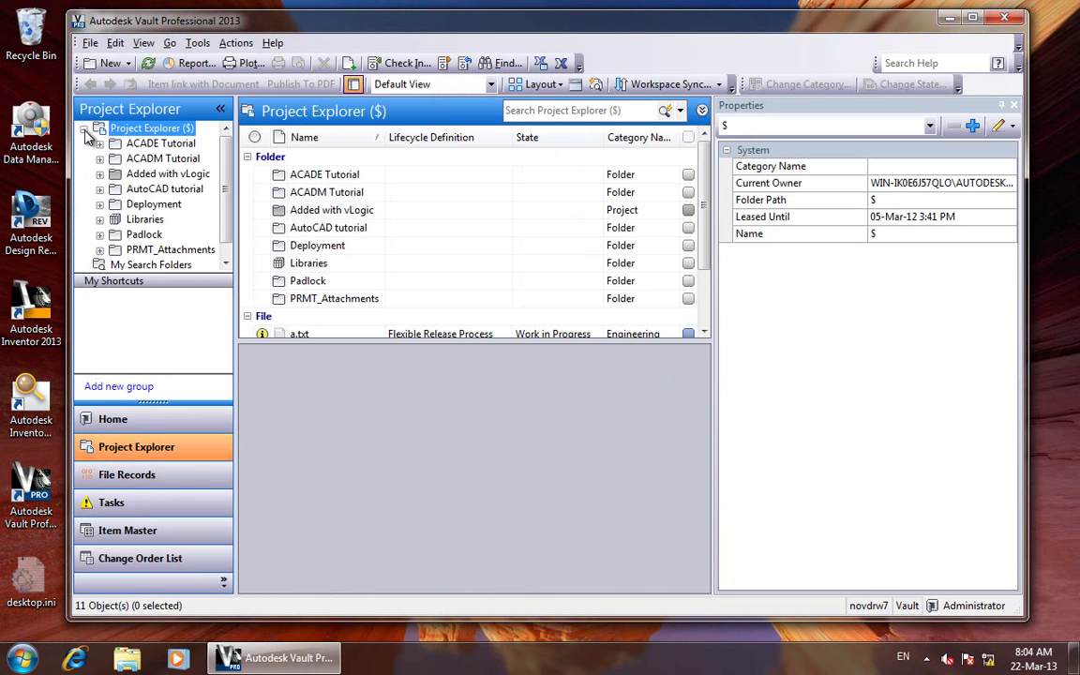
click(100, 234)
click(116, 249)
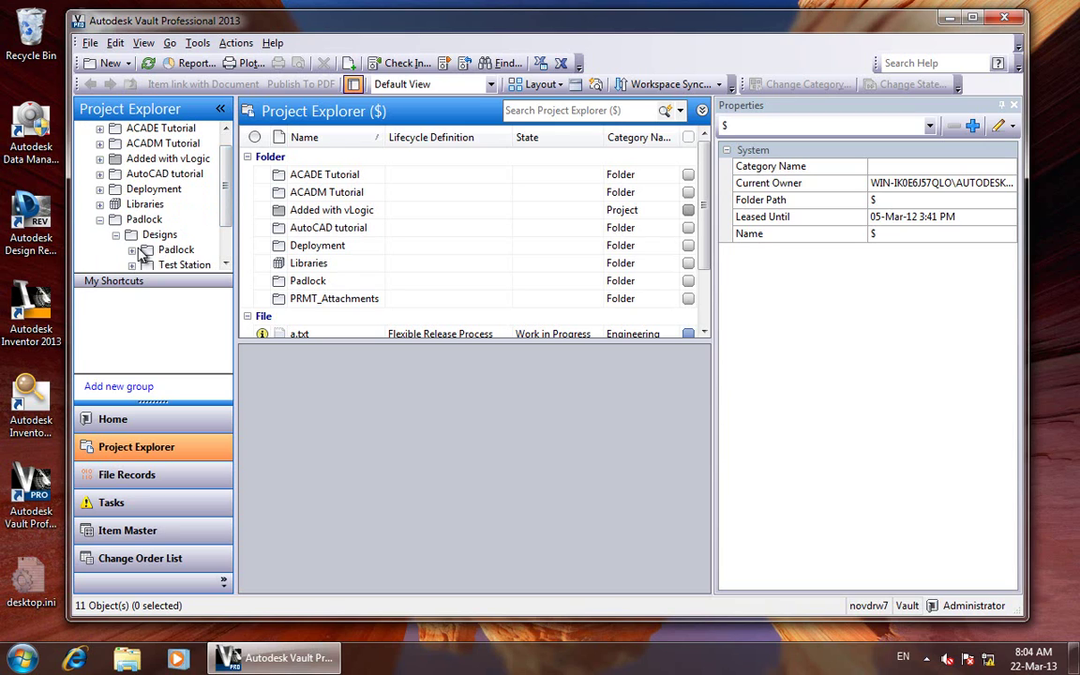
click(132, 249)
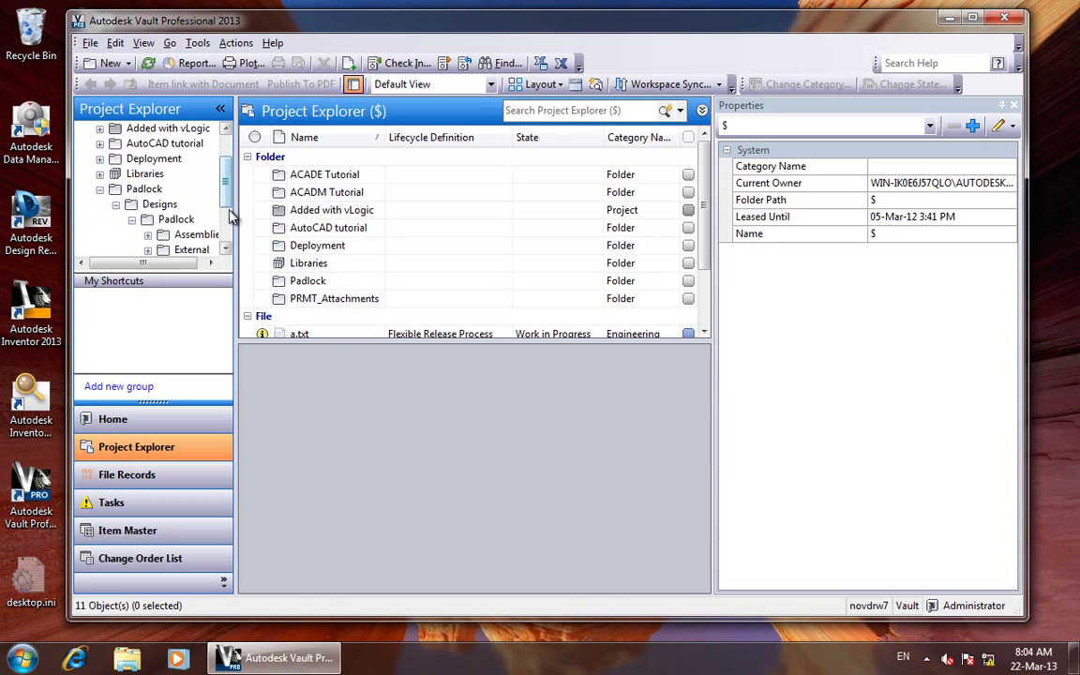
click(226, 249)
click(226, 249)
click(191, 235)
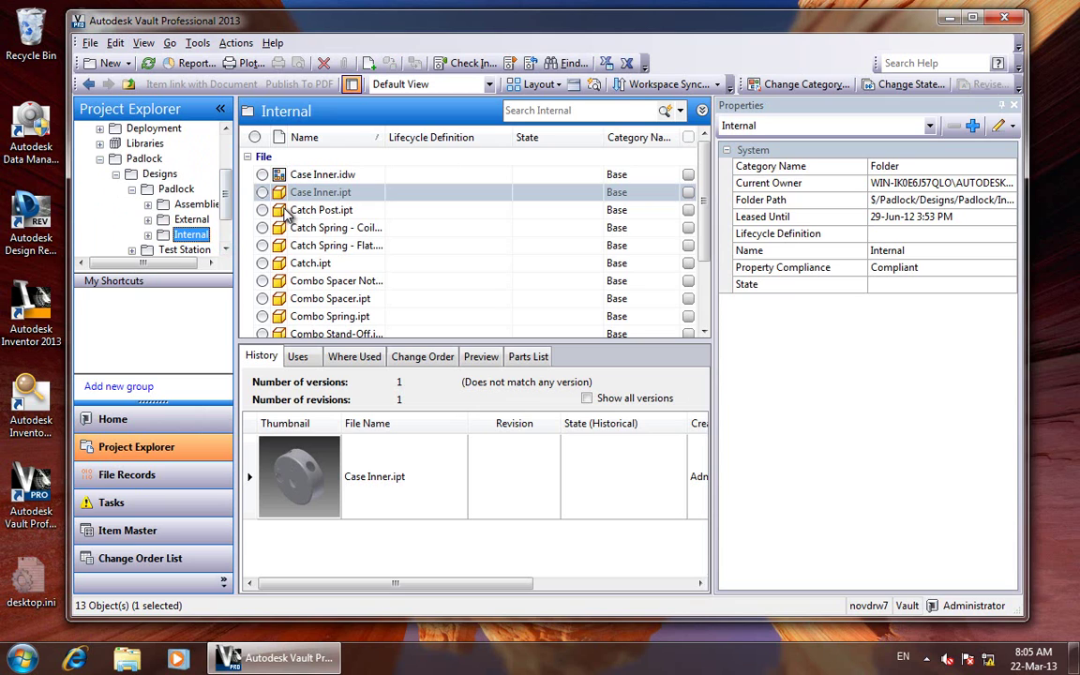
Step: Select the five parts from Case Inner.ipt through Catch.ipt
click(322, 194)
click(320, 210)
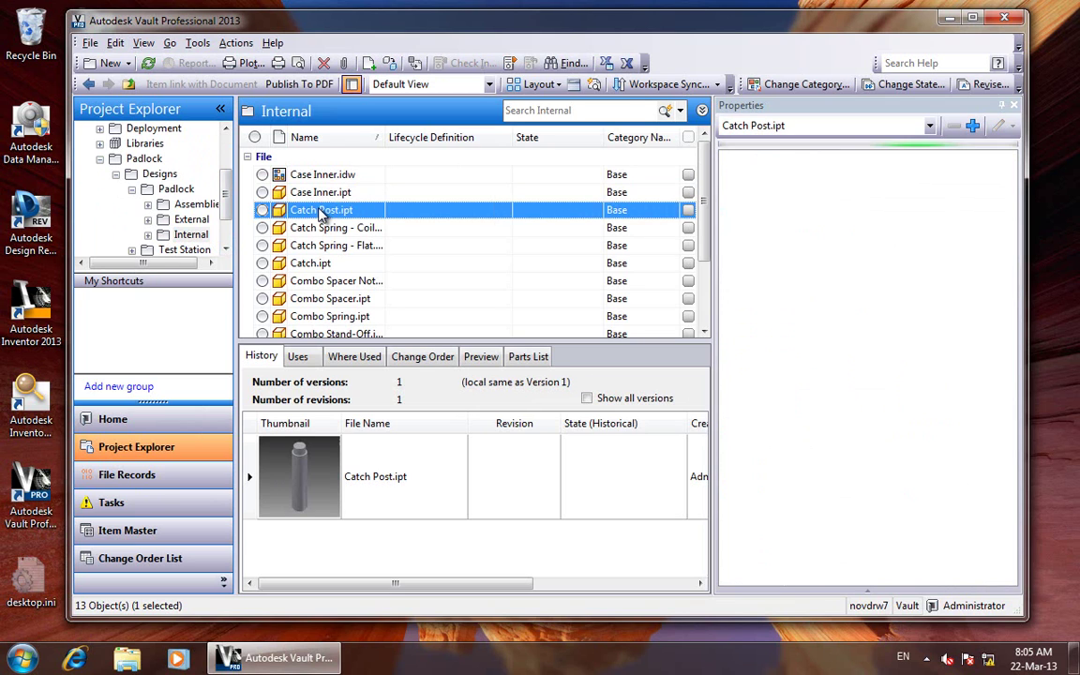
click(295, 243)
click(322, 193)
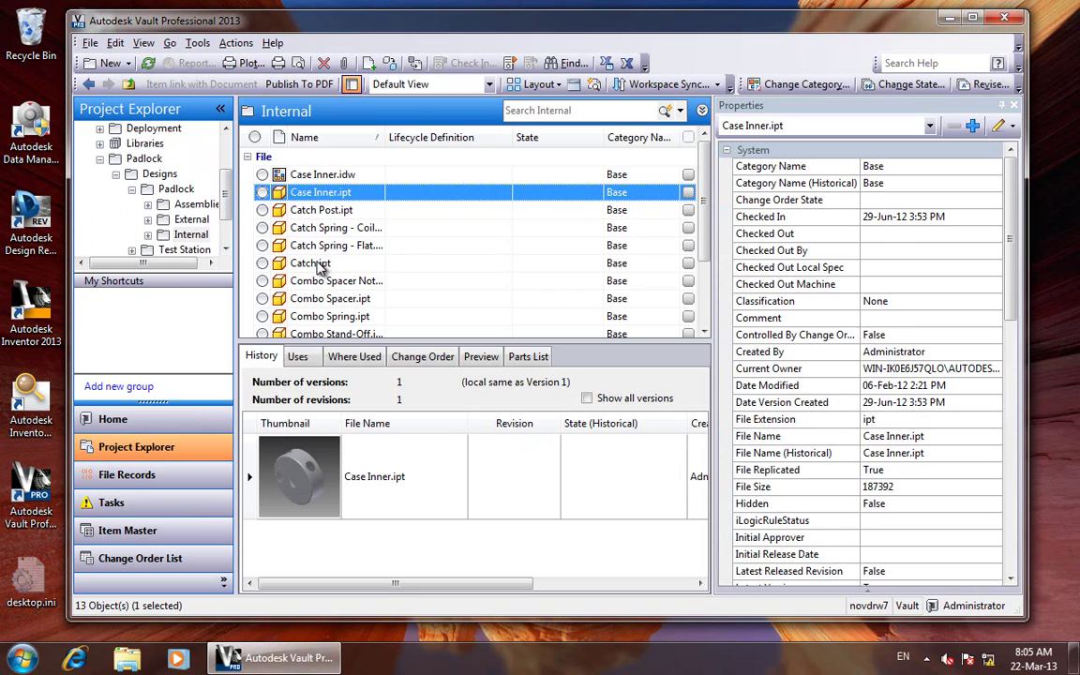
shift+click(322, 266)
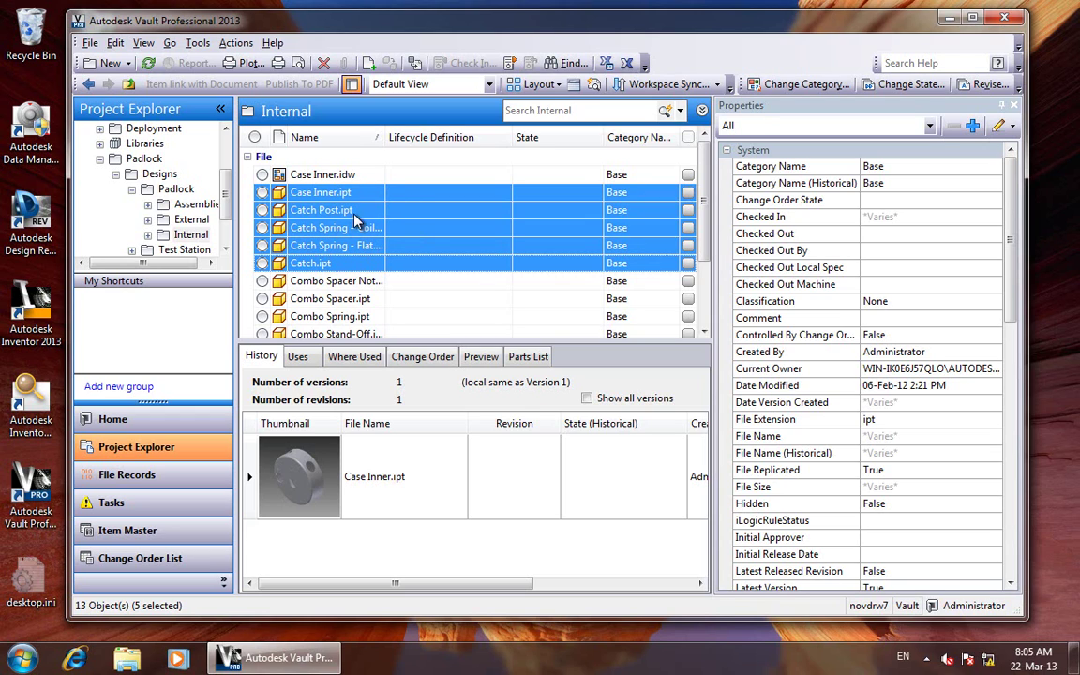
Step: Create File Records from the five selected parts, adding the missing custom object properties
click(236, 44)
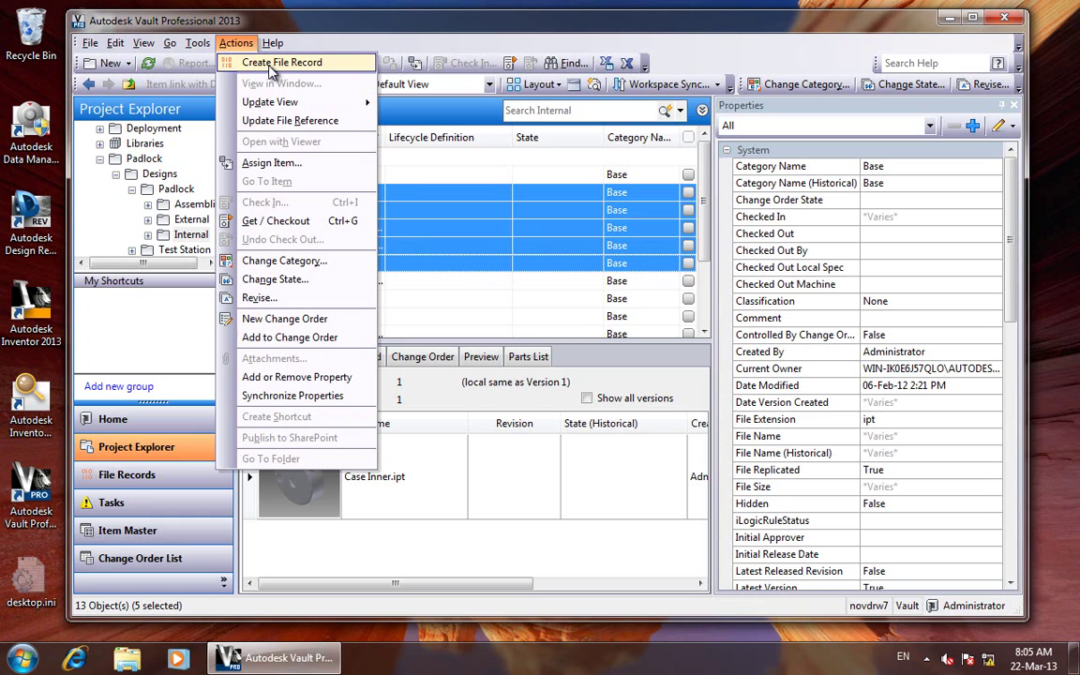
click(271, 63)
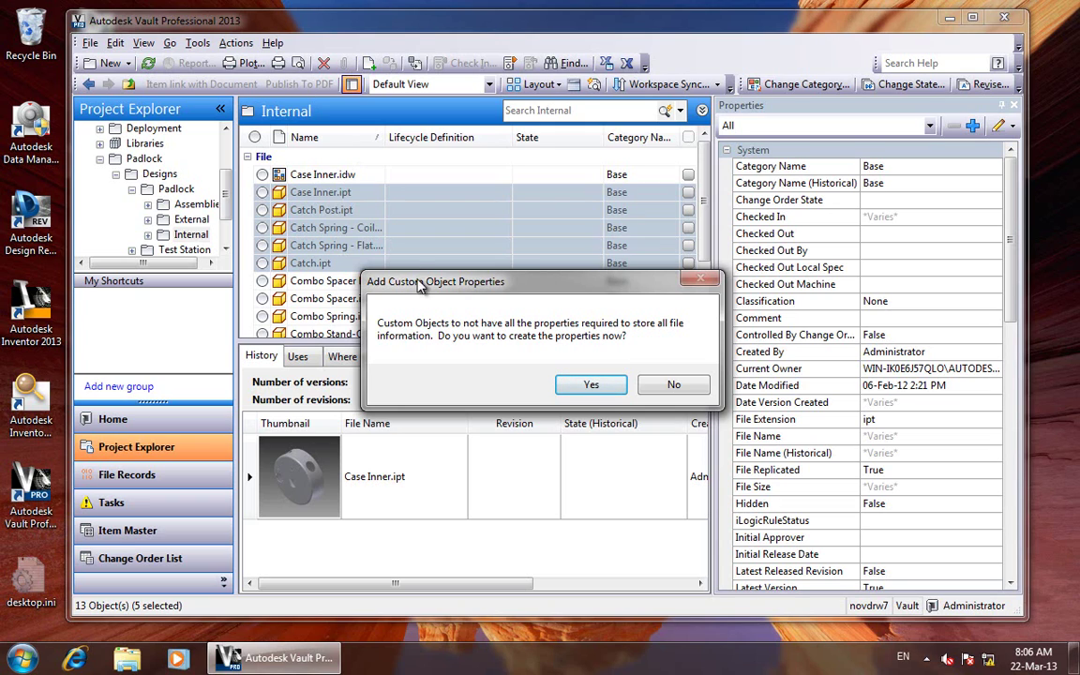
click(591, 387)
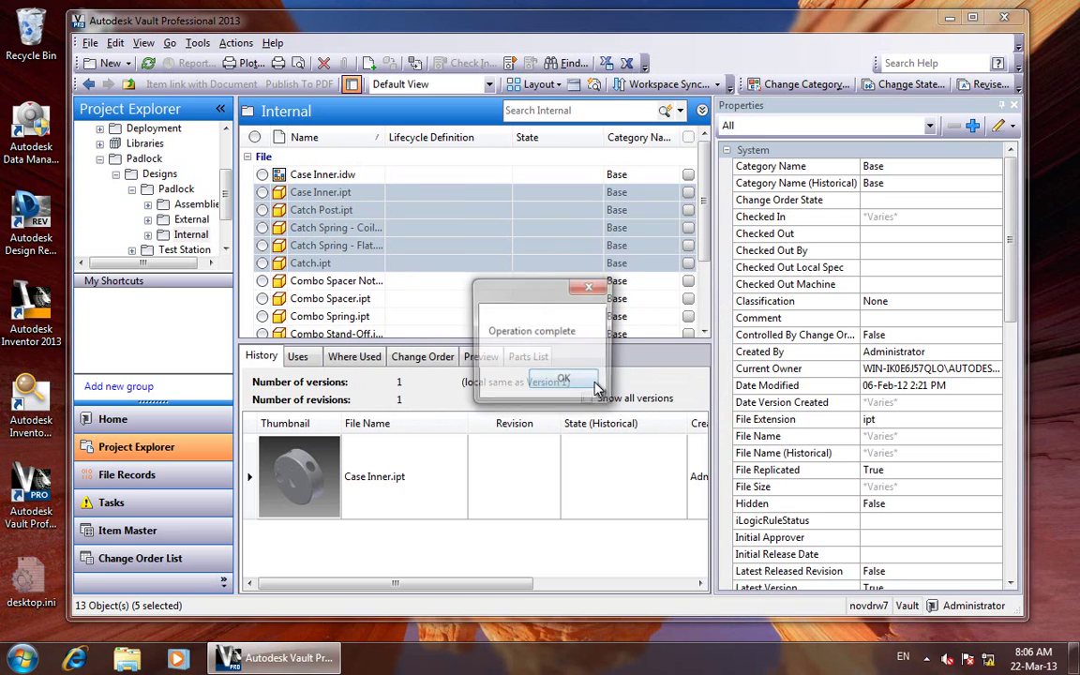
click(589, 382)
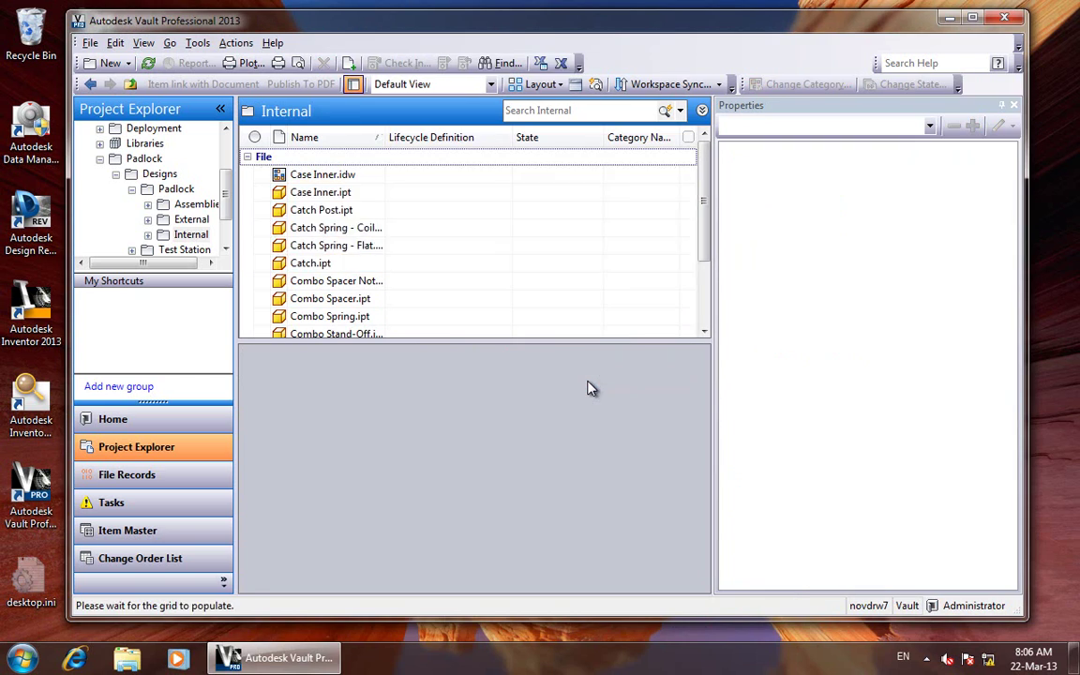
Step: In File Records, review Catch.ipt's Part Number 100012 and Project PADLOCK
click(183, 475)
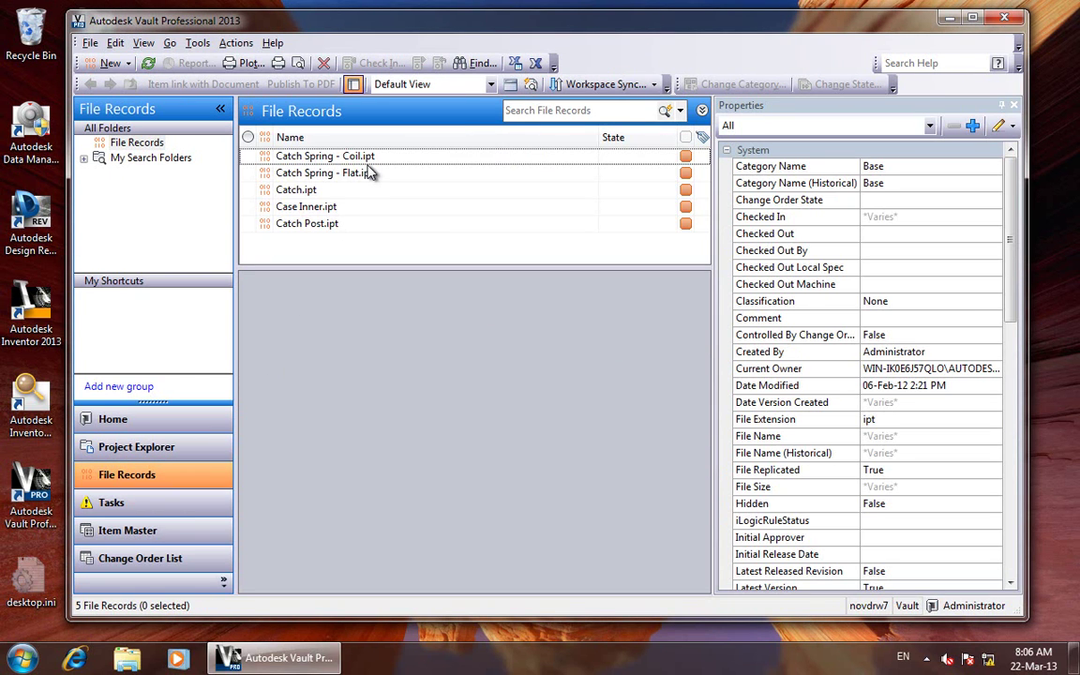
click(286, 173)
click(316, 190)
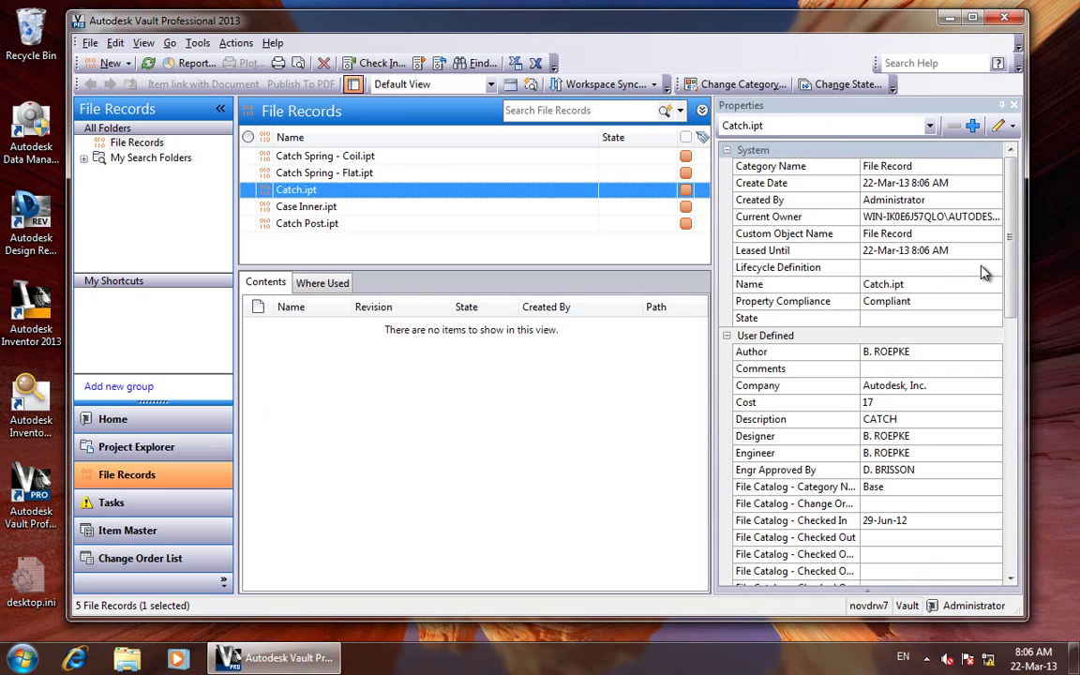
mouse_move(1015, 276)
mouse_down()
mouse_move(1015, 375)
mouse_move(1015, 276)
mouse_up()
scroll(998, 537, down, 10)
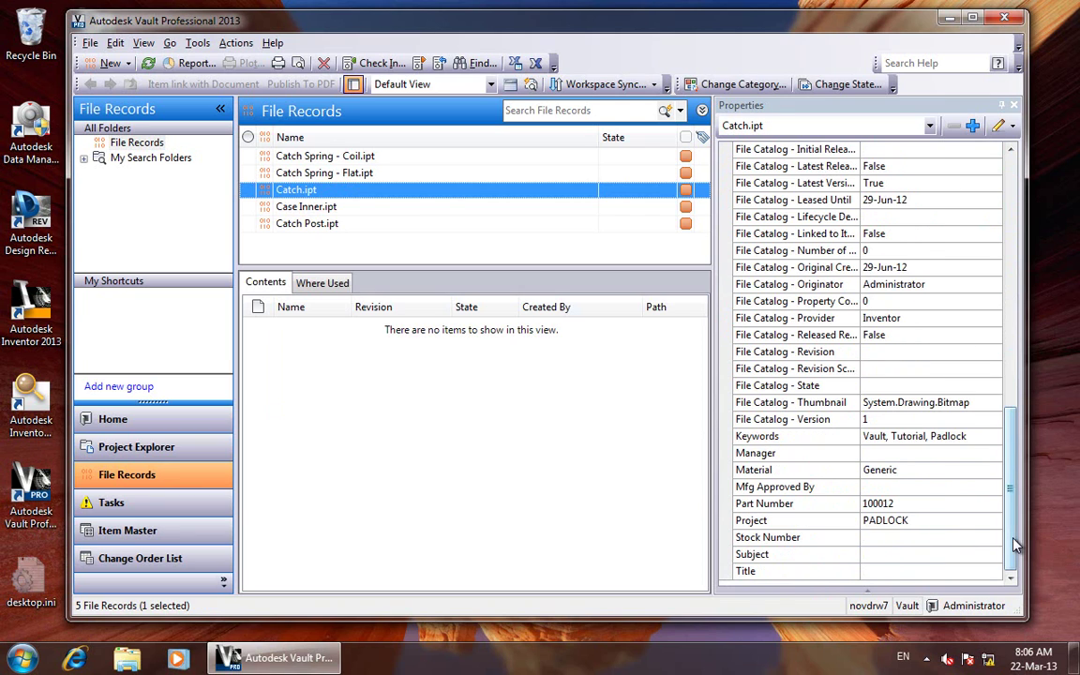
click(881, 487)
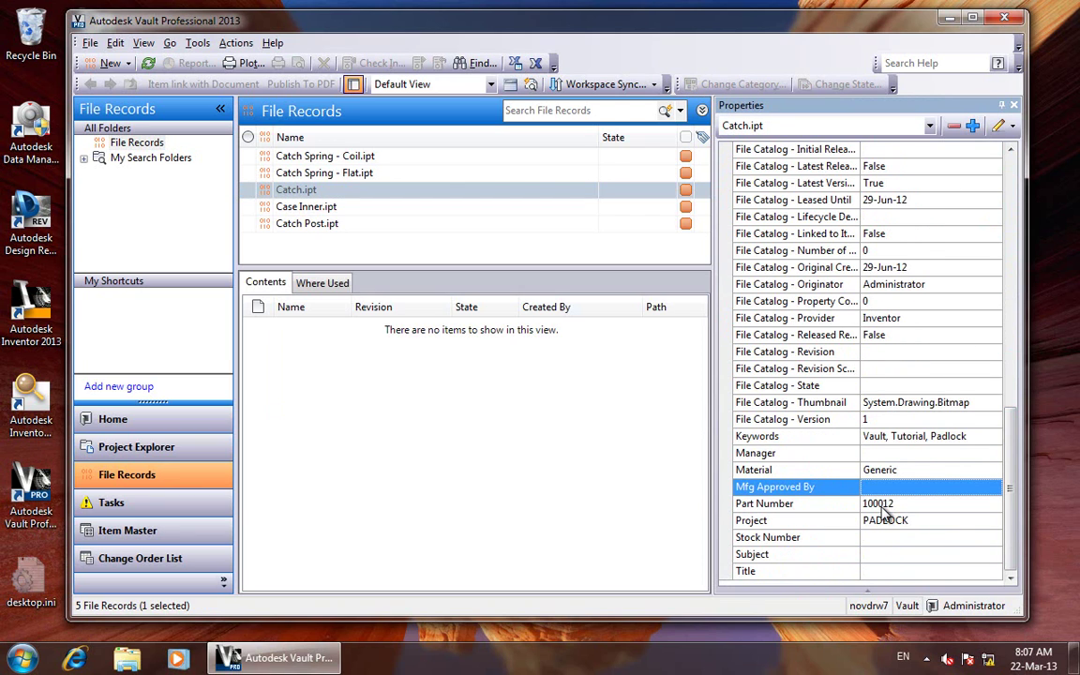
click(882, 507)
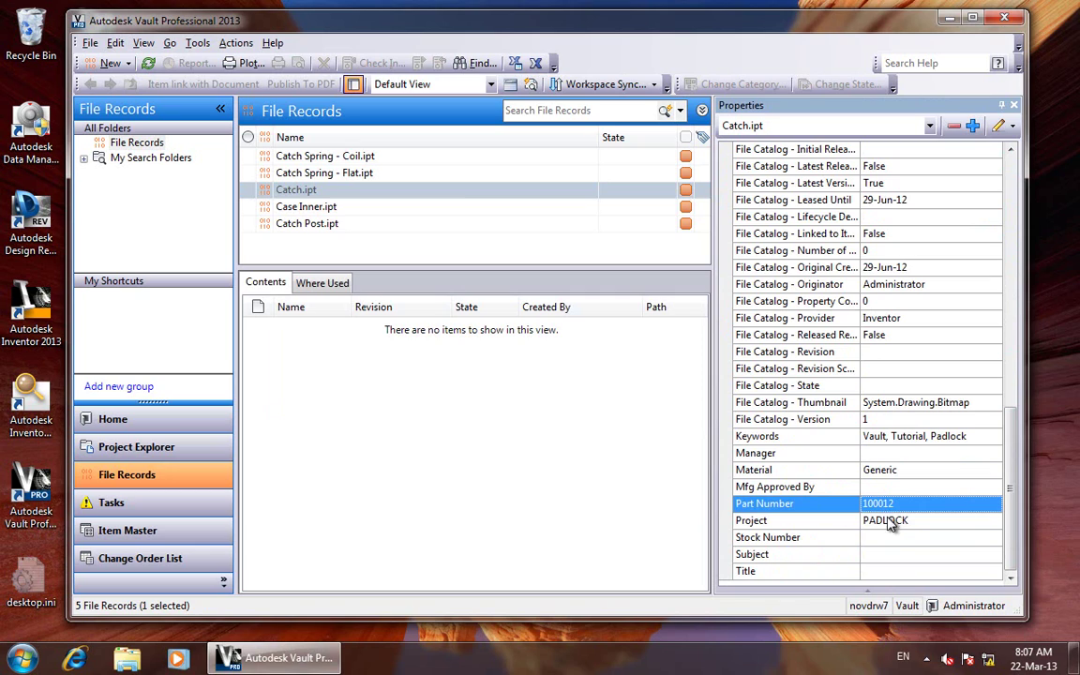
click(890, 521)
click(890, 506)
click(890, 523)
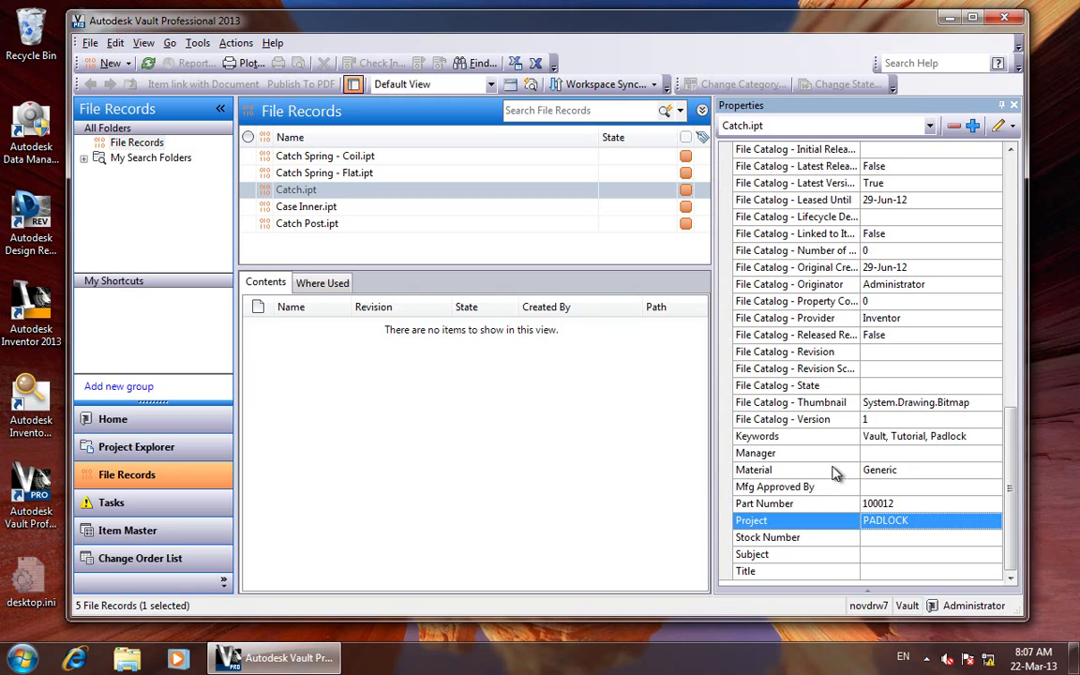
Step: Review Catch.ipt's copied File Catalog properties, such as Originator and Provider Inventor
click(828, 253)
click(832, 269)
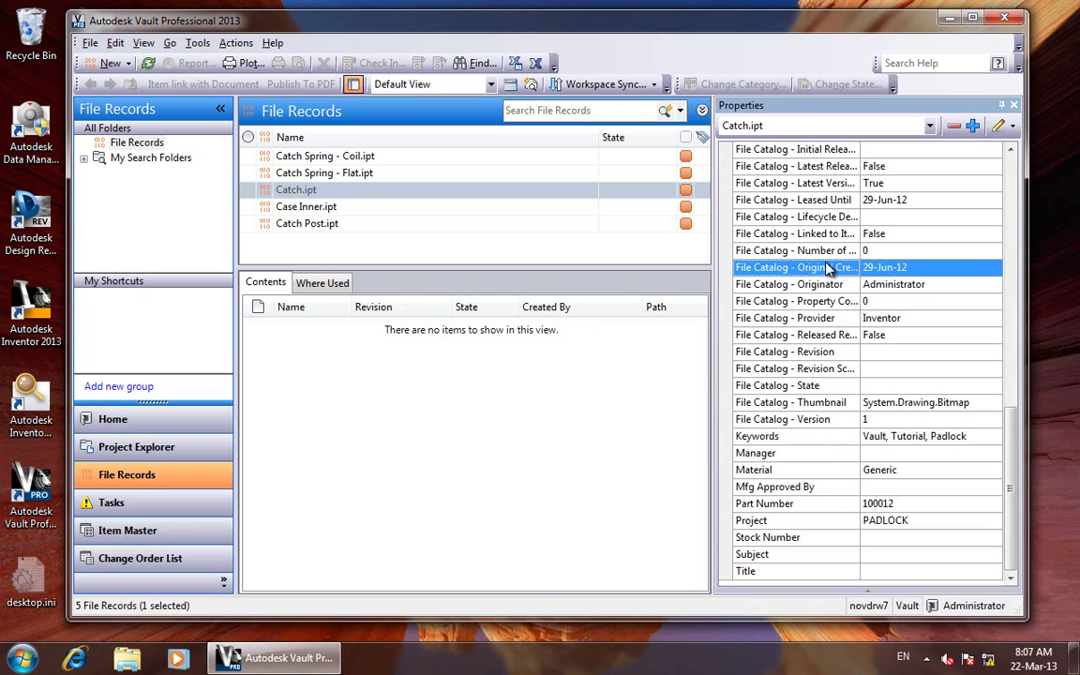
click(830, 285)
click(830, 301)
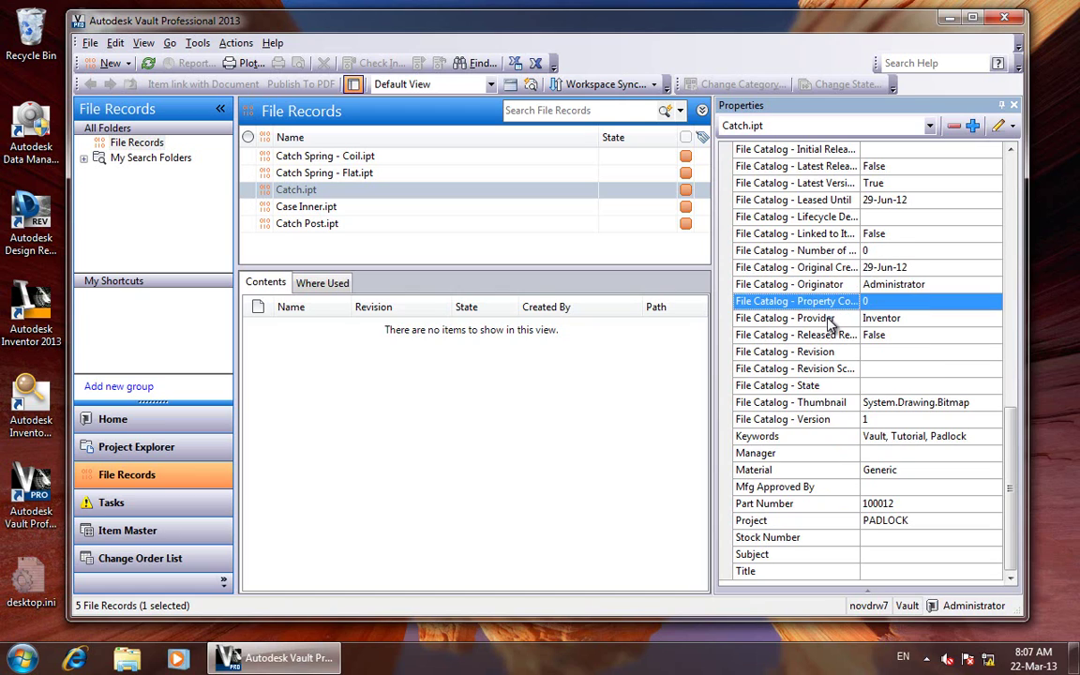
click(829, 318)
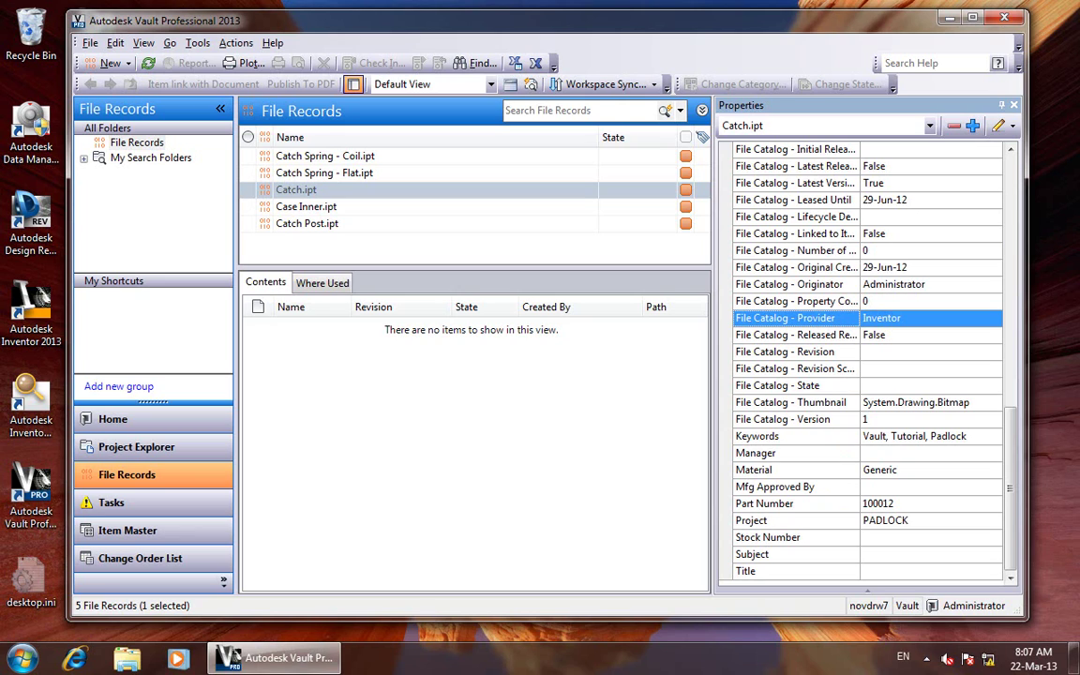
click(796, 151)
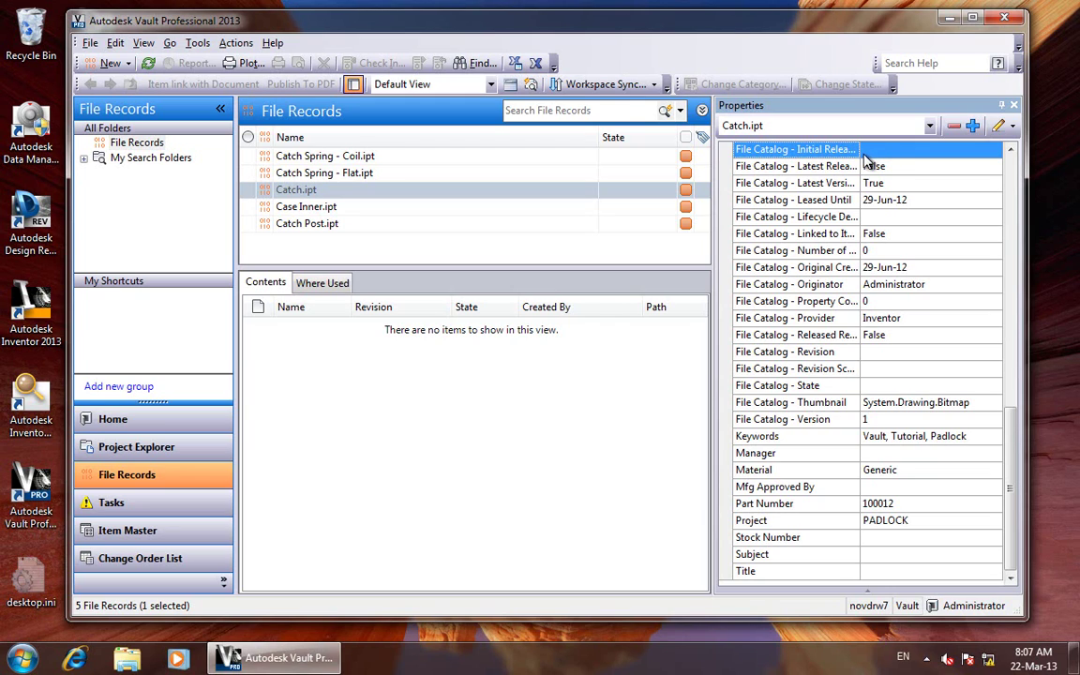
click(893, 287)
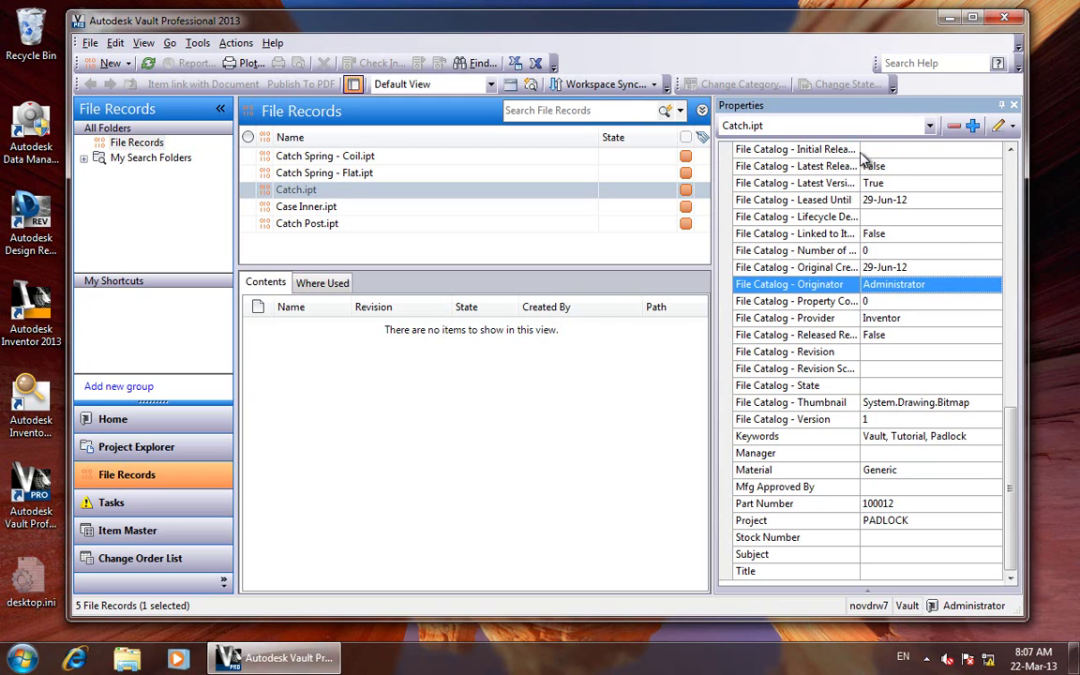
click(795, 150)
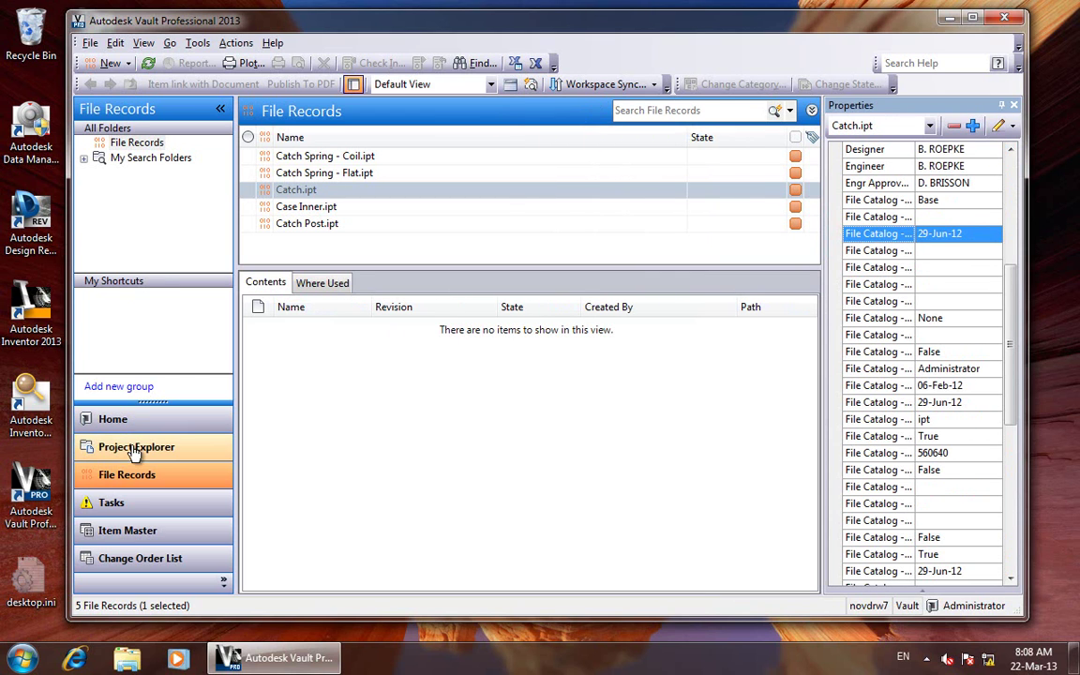
Step: Return to the Internal folder and view the Case Inner.ipt and Catch Post.ipt records
click(138, 447)
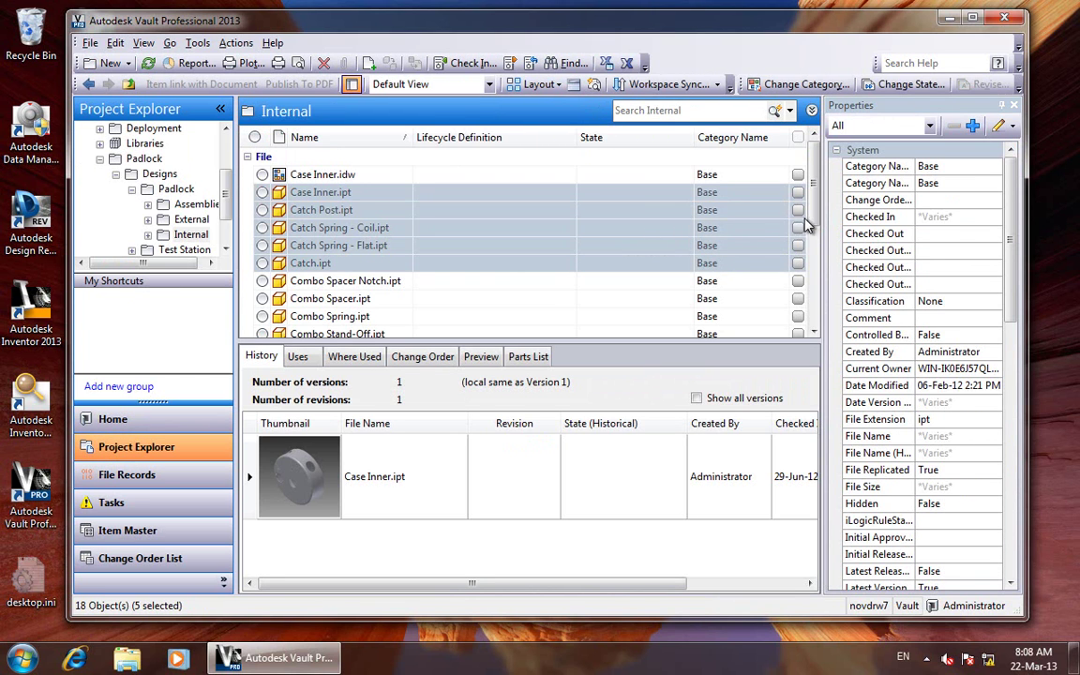
drag(813, 214, 812, 286)
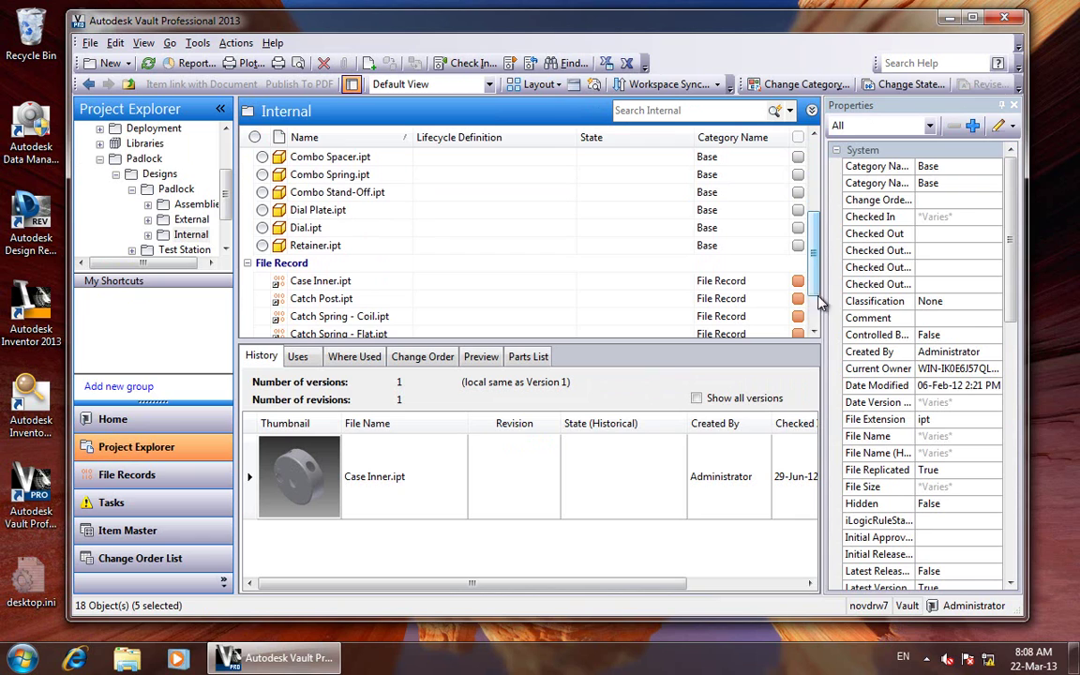
click(813, 330)
click(814, 331)
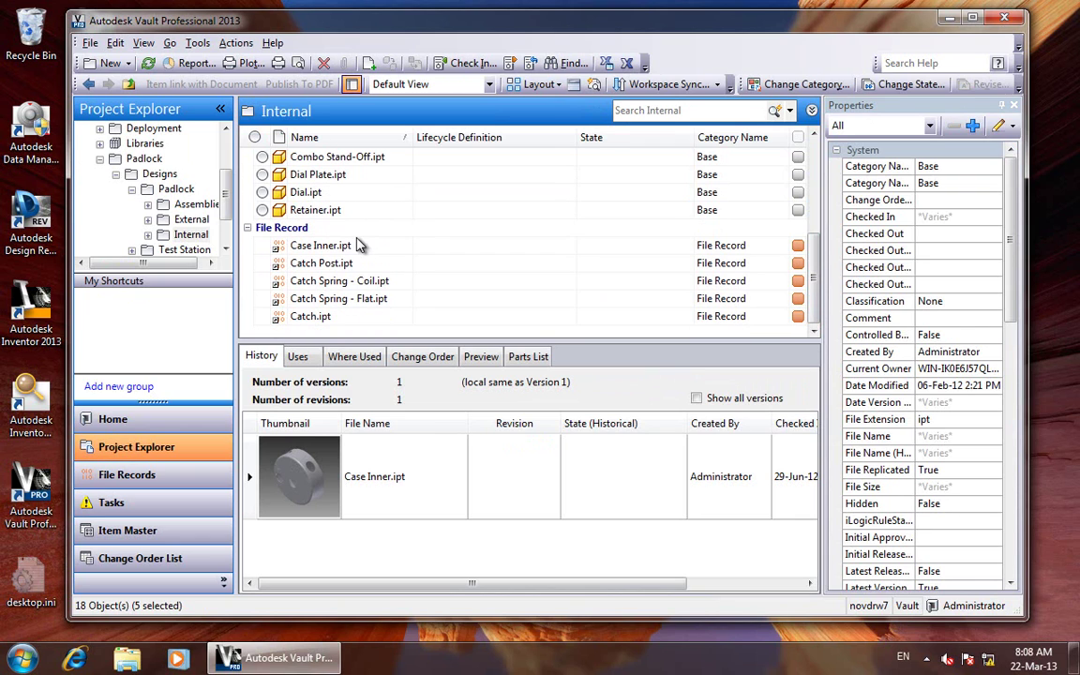
click(323, 245)
click(343, 268)
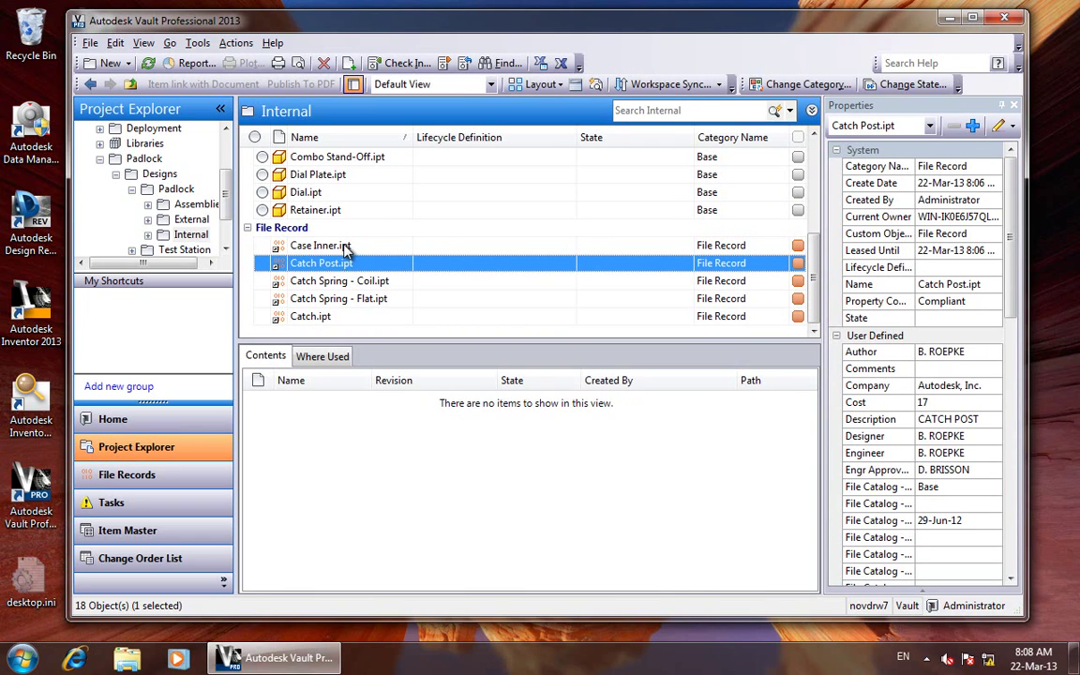
click(345, 245)
Step: Scroll the Internal file list and select the Combo Spacer.ipt part
click(815, 136)
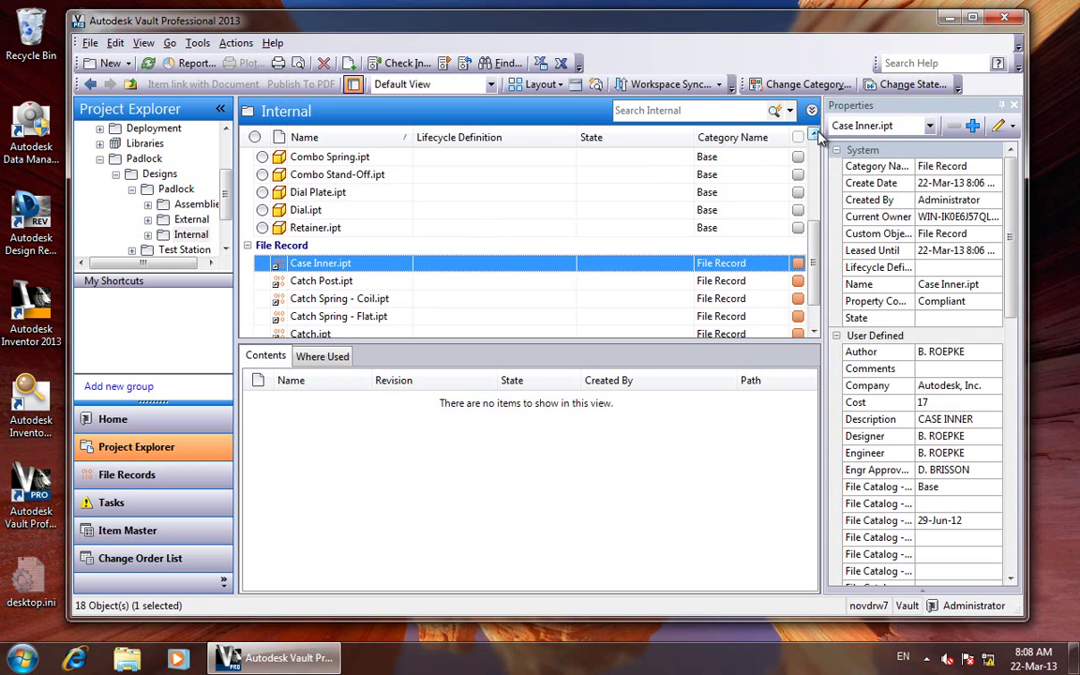
click(814, 135)
click(814, 136)
click(814, 136)
click(815, 136)
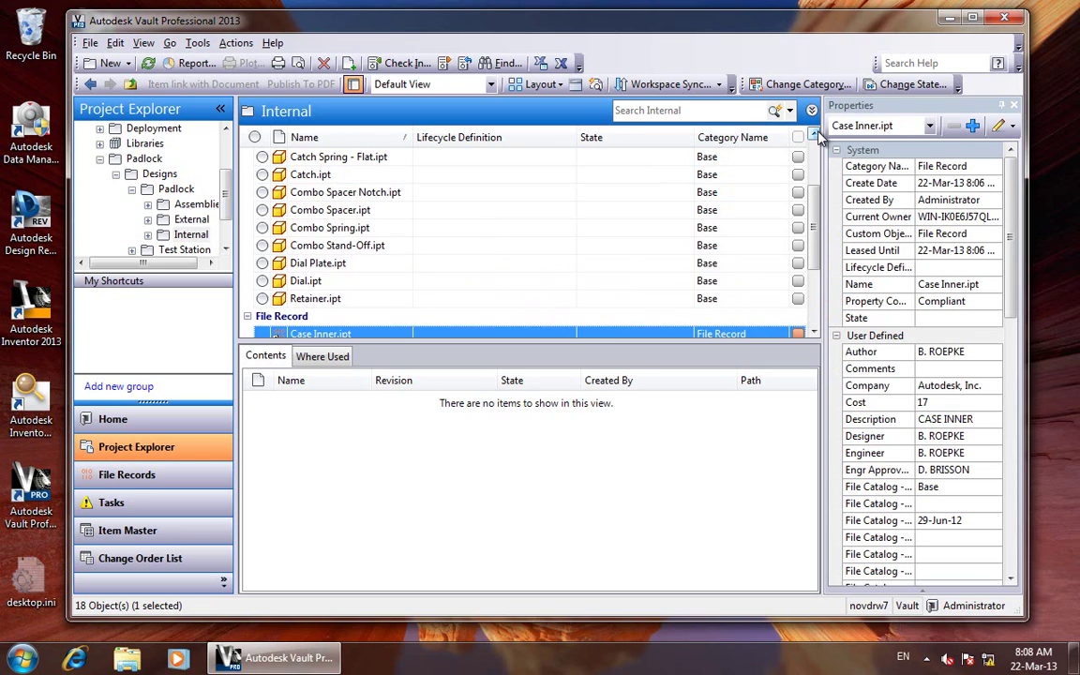
click(814, 136)
click(814, 136)
click(814, 136)
click(814, 136)
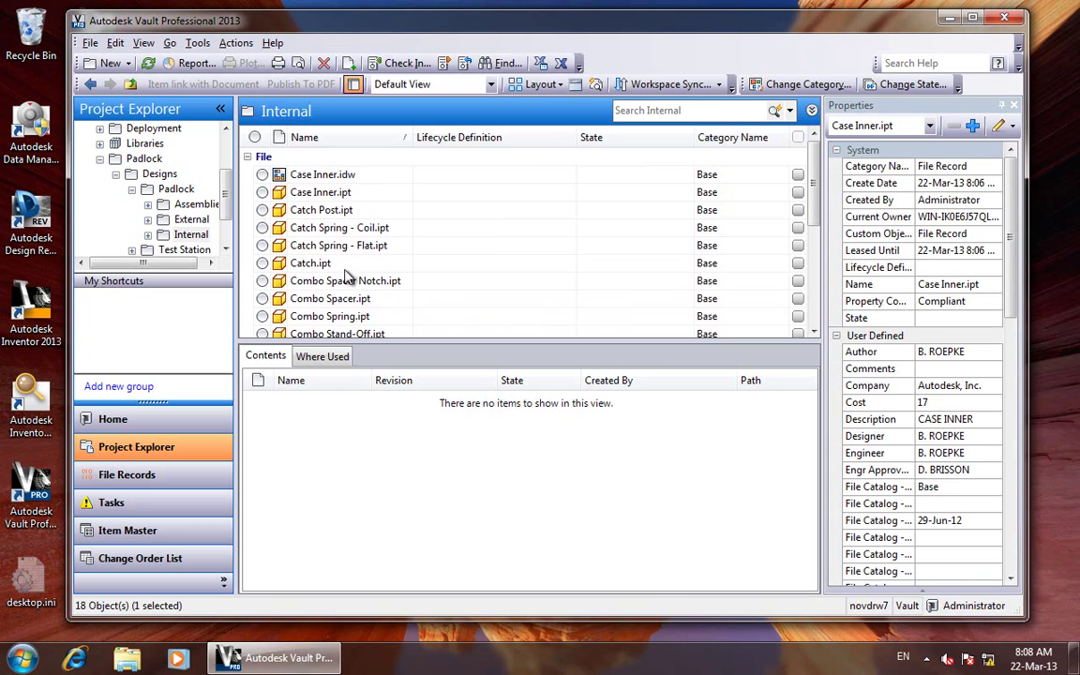
click(815, 333)
click(815, 333)
click(815, 334)
click(814, 334)
click(814, 333)
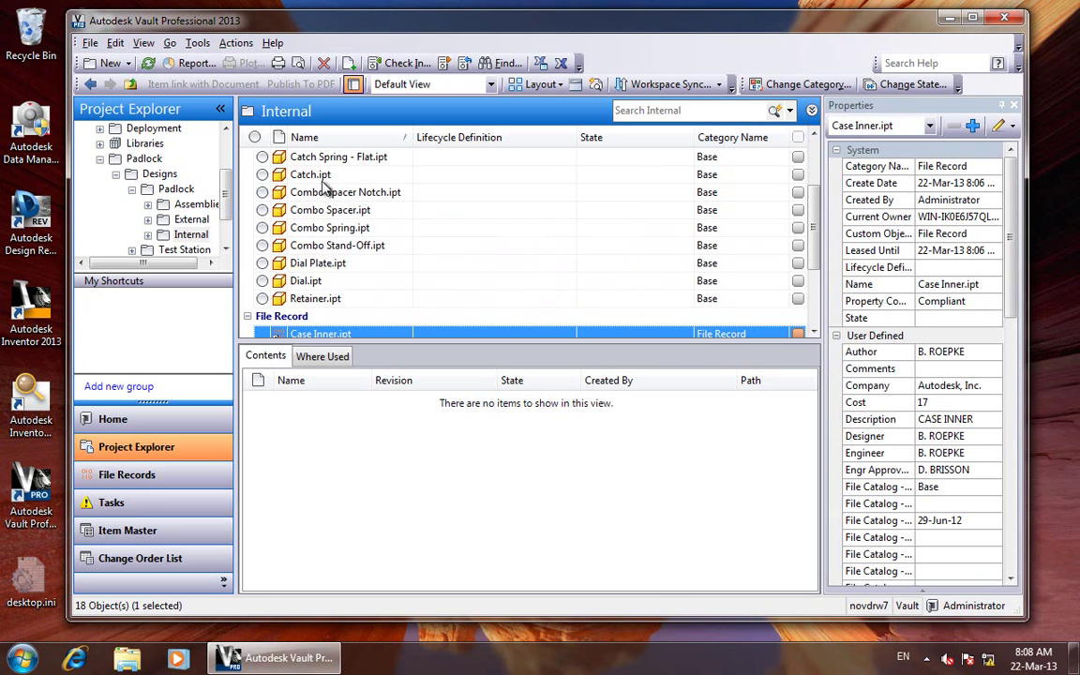
click(370, 192)
click(361, 210)
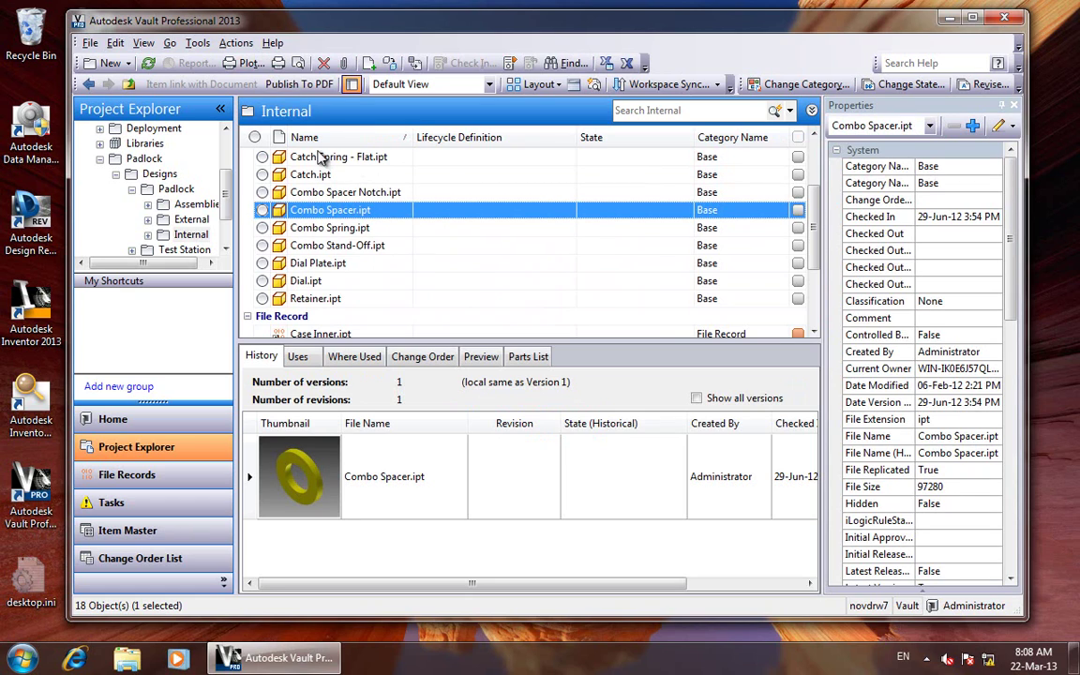
Step: Create a File Record from Combo Spacer.ipt and select the new record
click(227, 43)
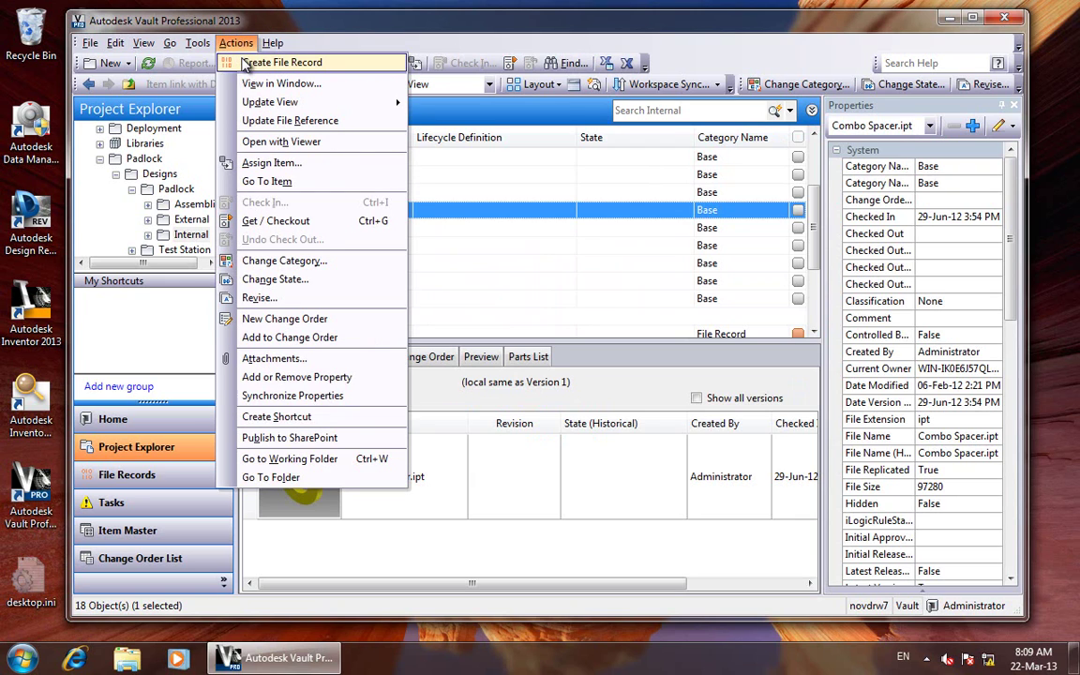
click(272, 62)
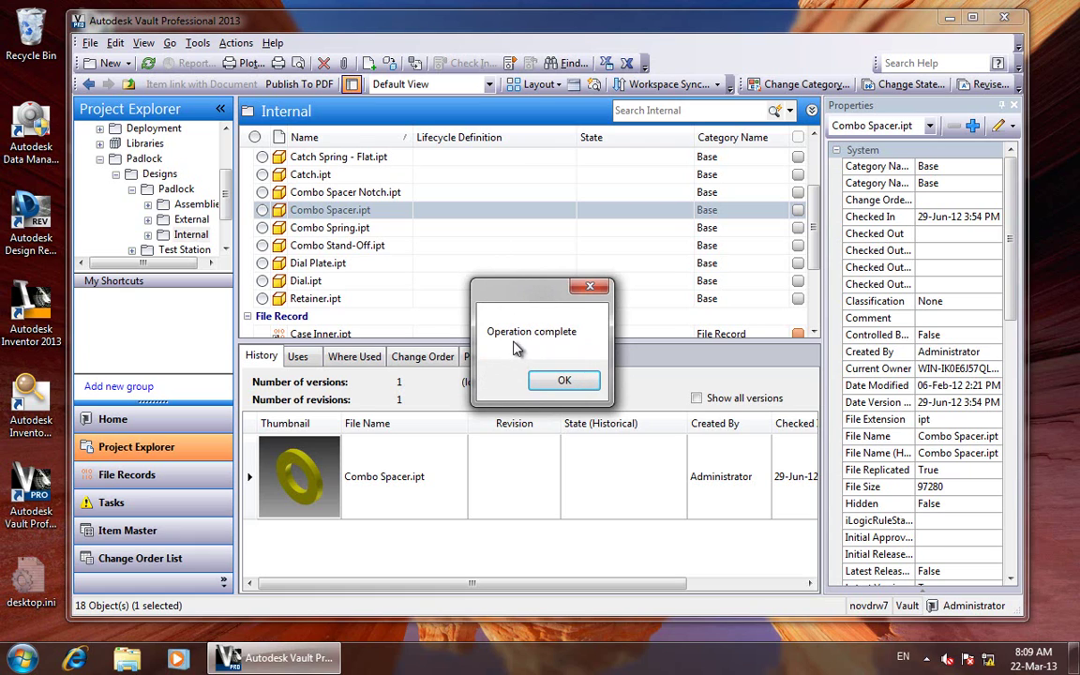
click(566, 386)
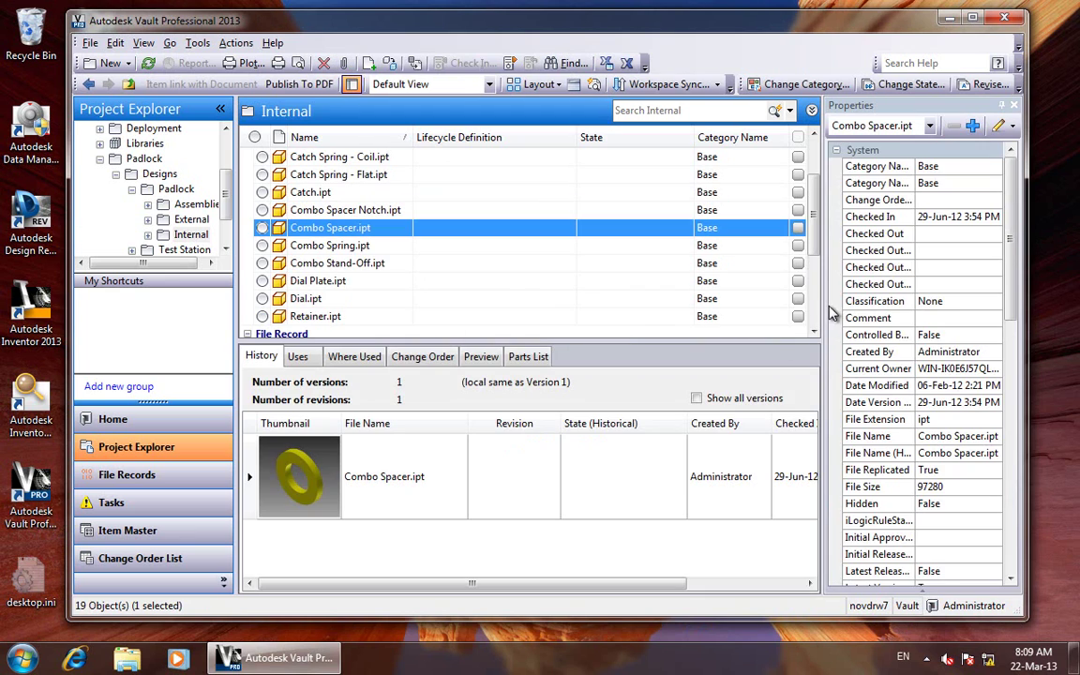
drag(811, 224, 812, 290)
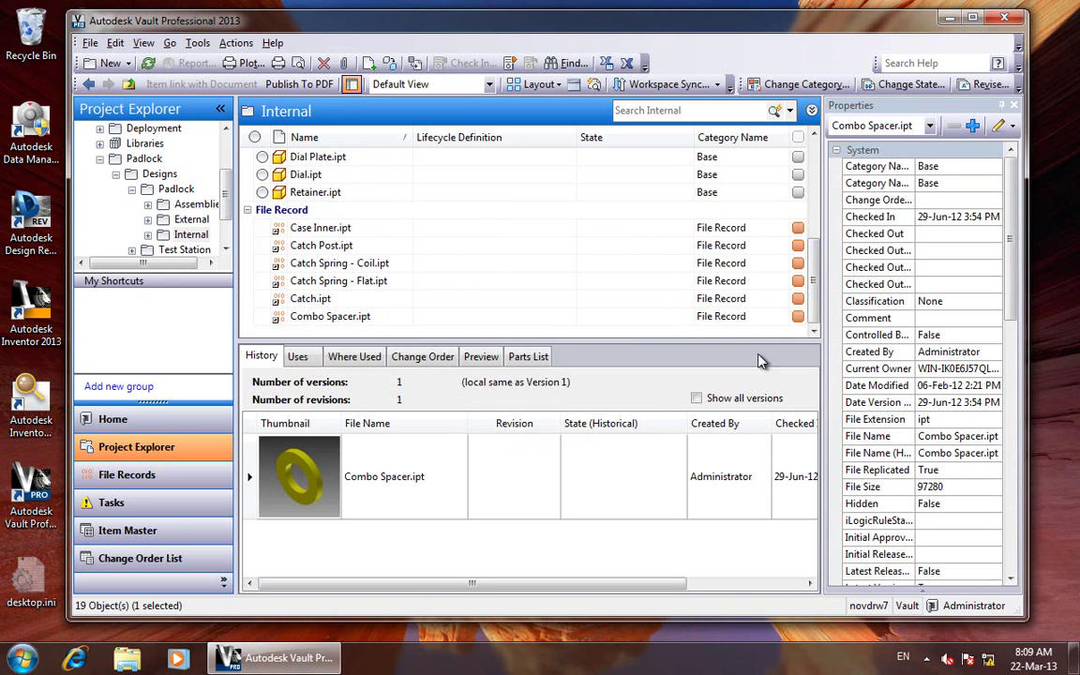
click(384, 315)
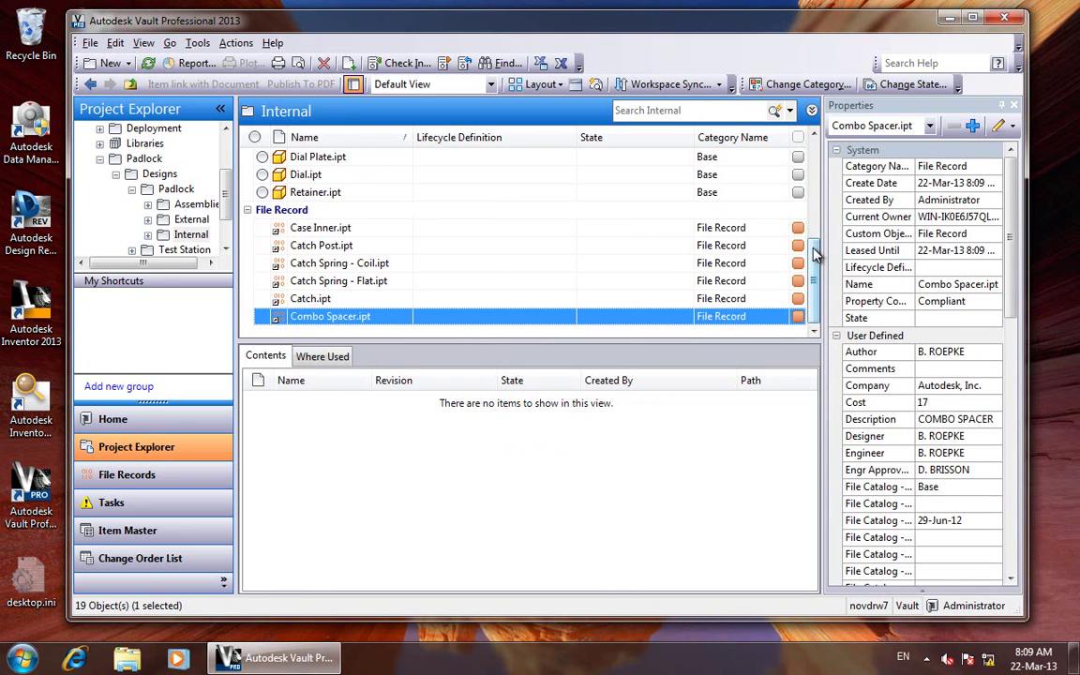
Step: Run a Find search for Name contains 'catch post'
click(197, 43)
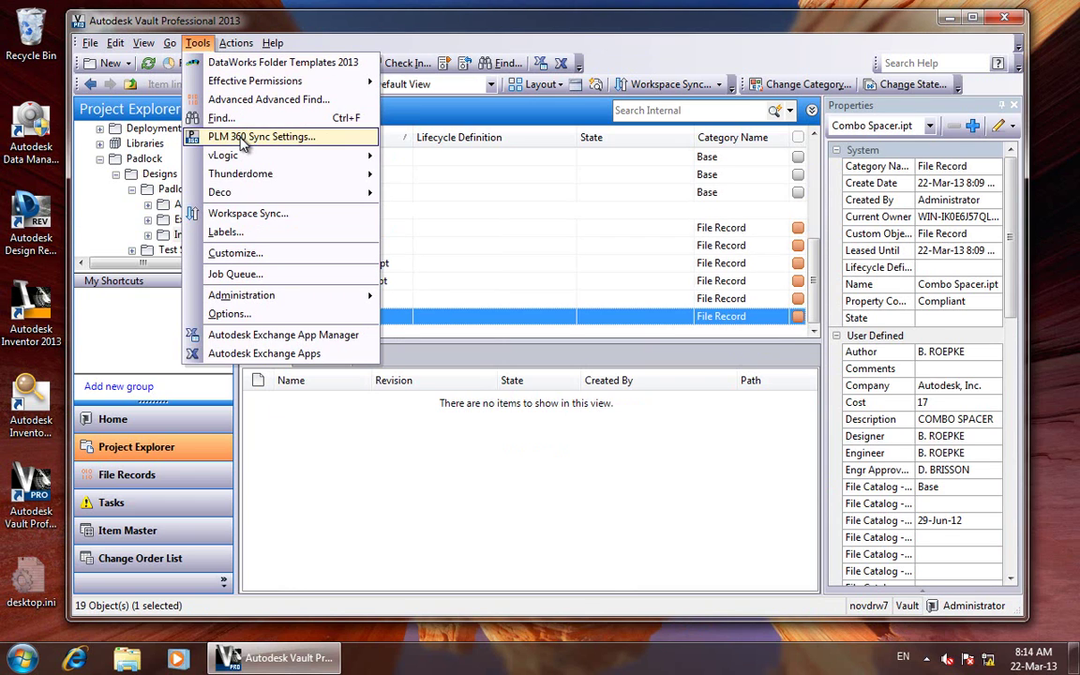
click(221, 117)
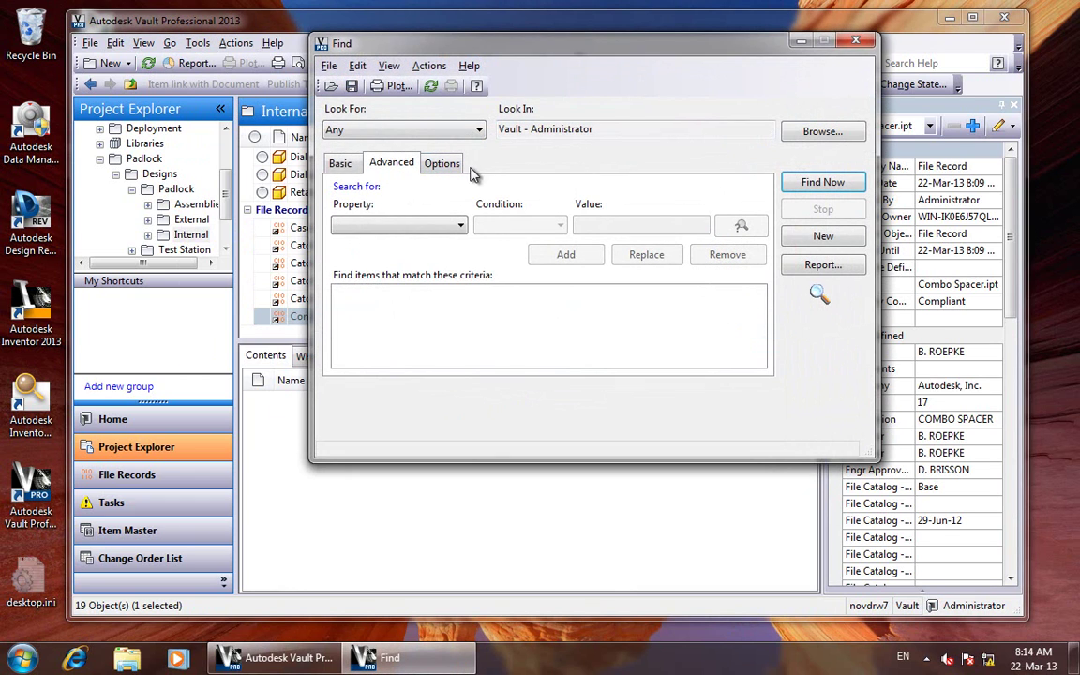
click(433, 228)
drag(539, 282, 536, 286)
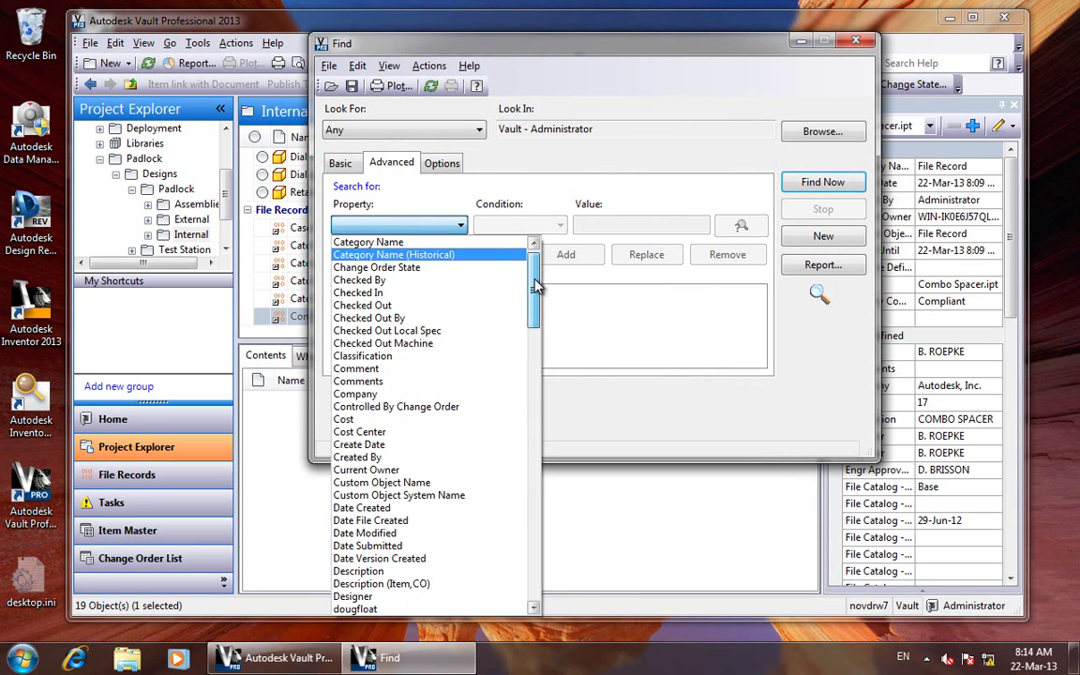
click(536, 543)
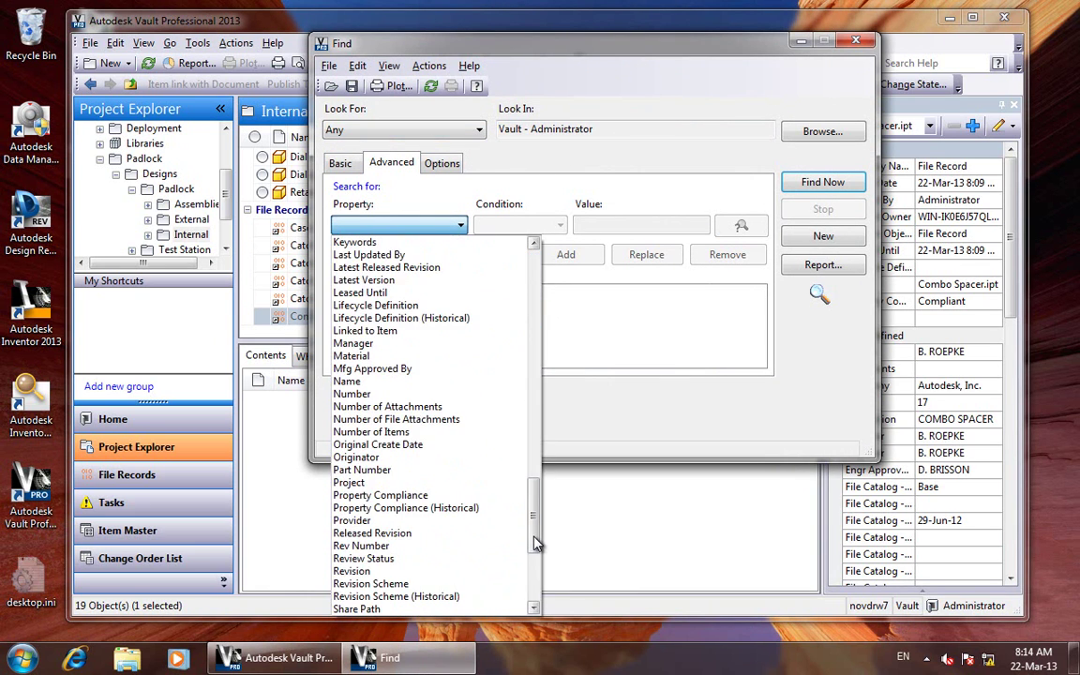
click(394, 381)
click(601, 224)
text(c)
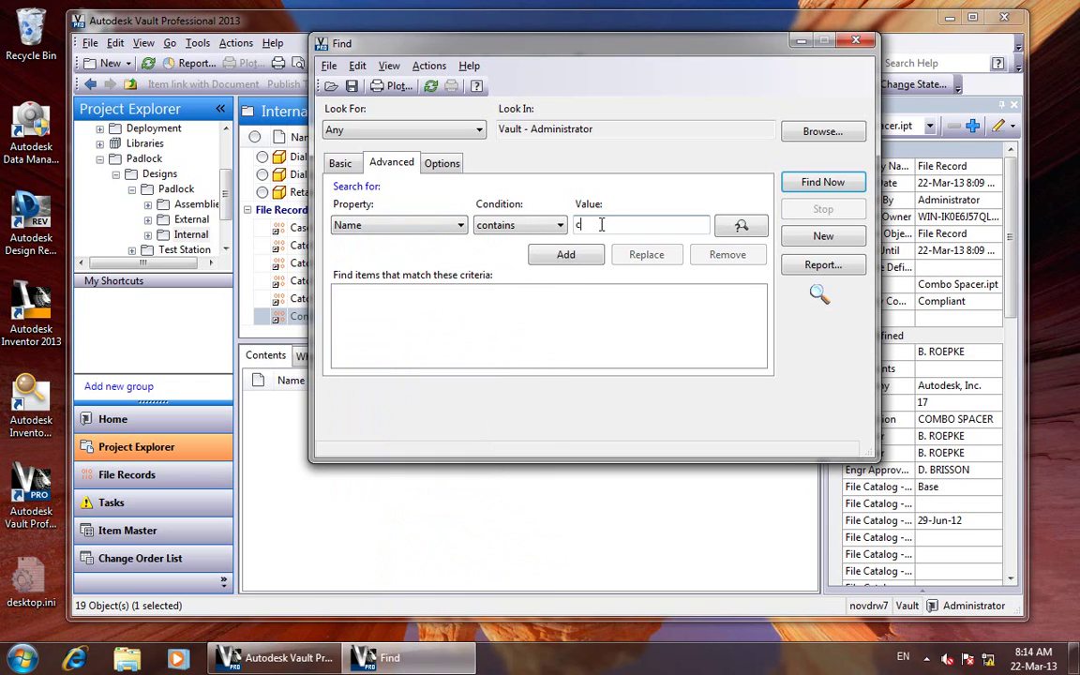
text(atch post)
click(587, 262)
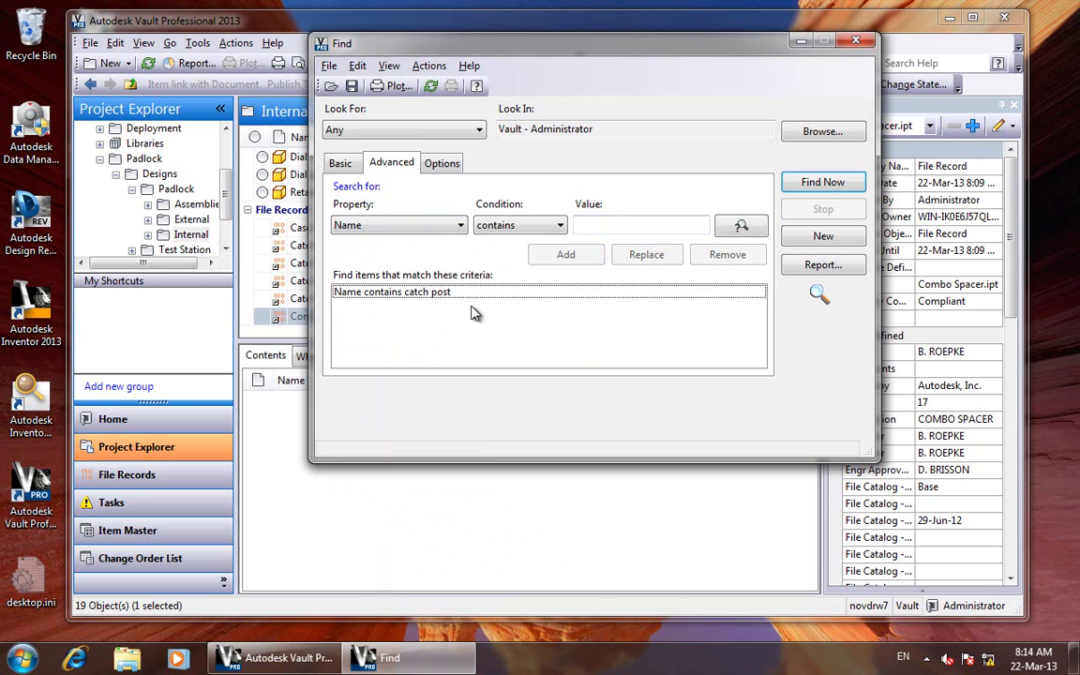
click(466, 293)
click(823, 184)
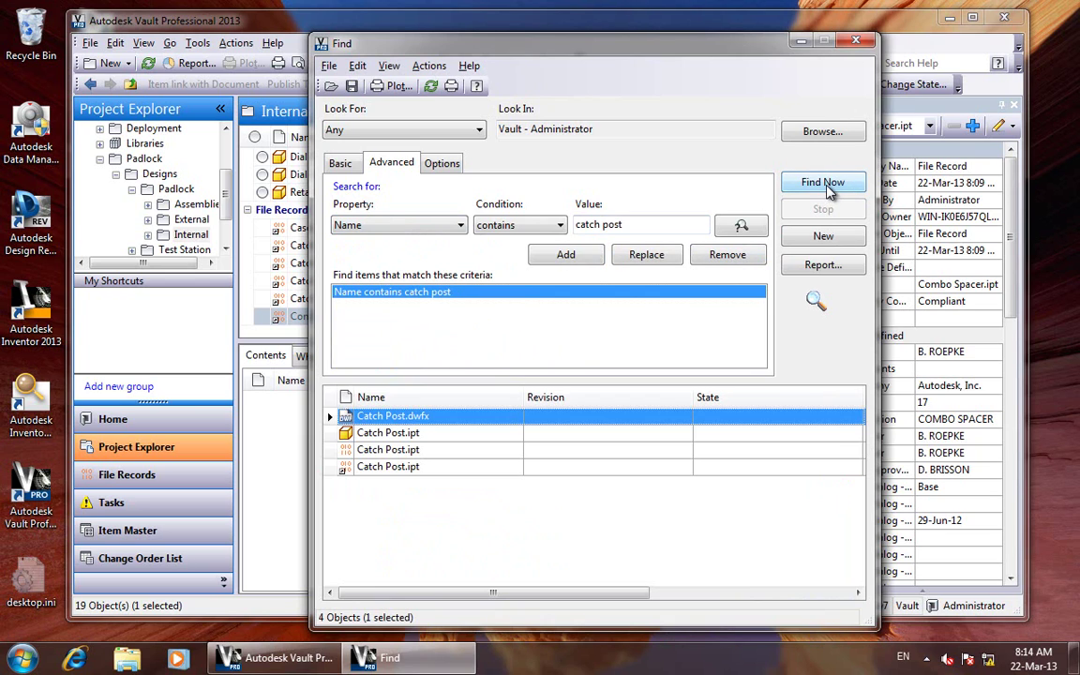
Step: Compare the Catch Post.ipt part result with its File Record result
click(419, 434)
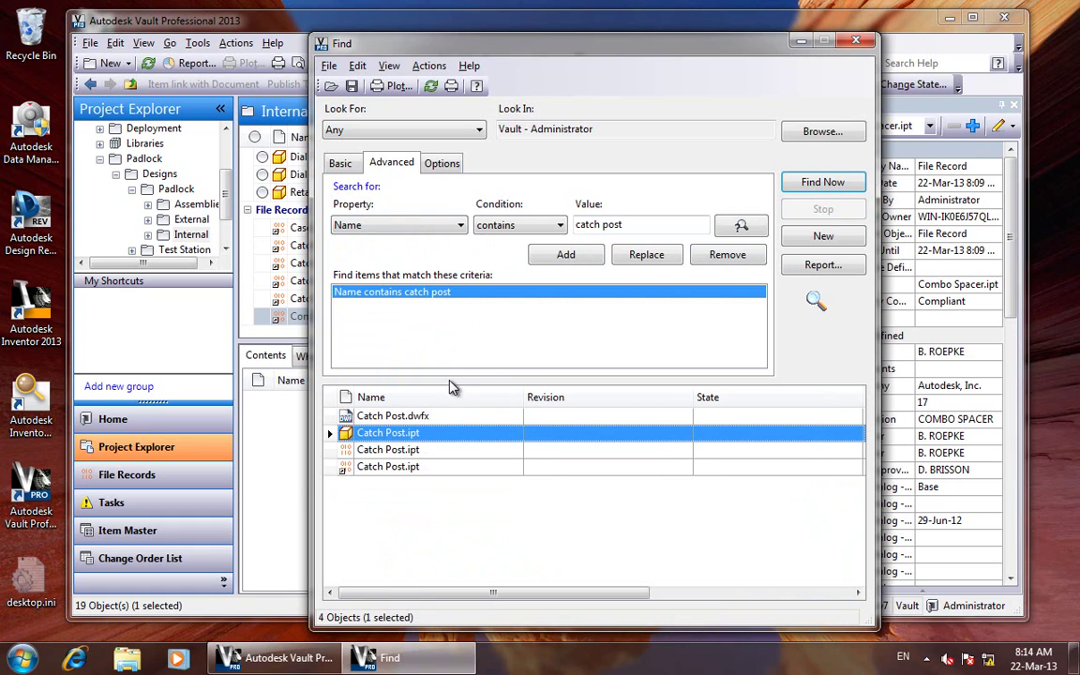
click(416, 449)
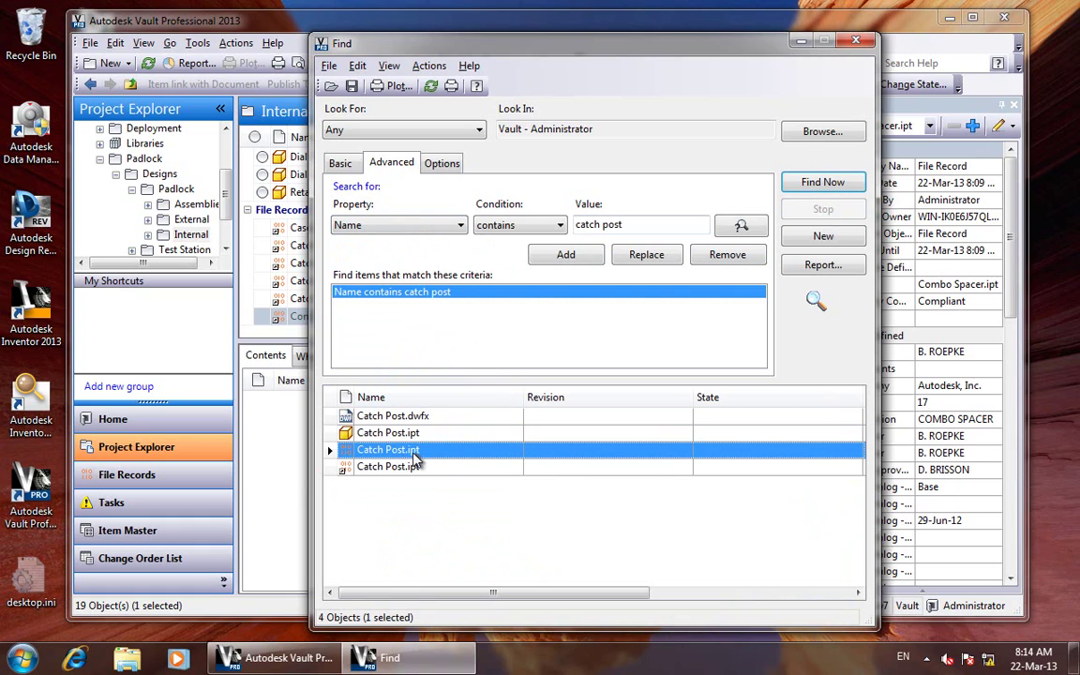
click(414, 434)
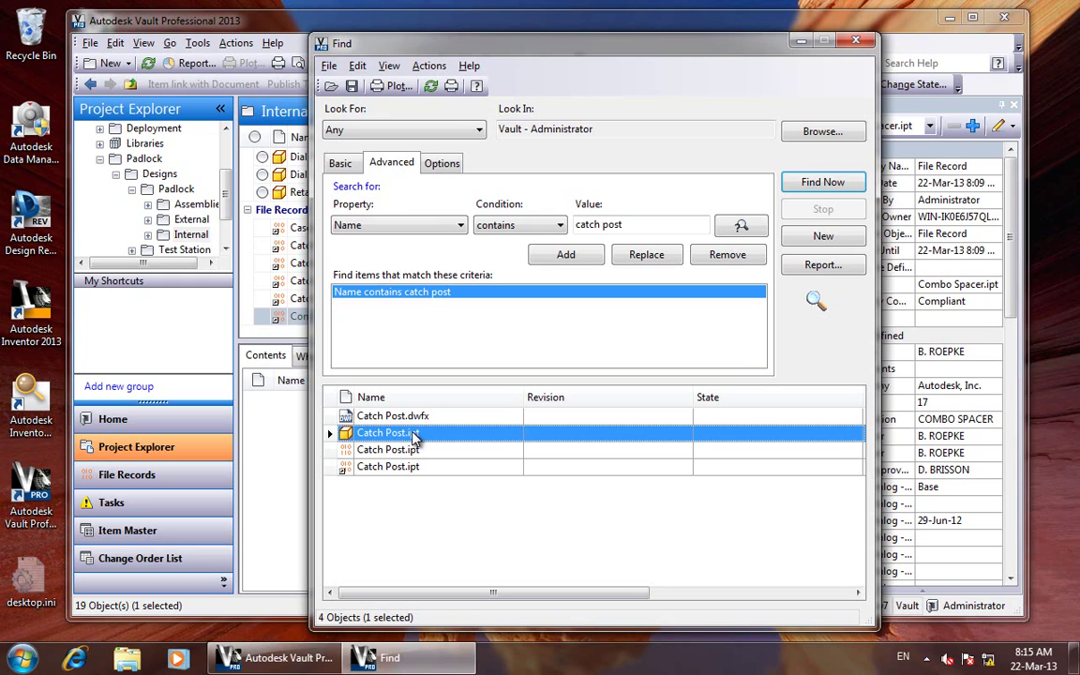
click(410, 450)
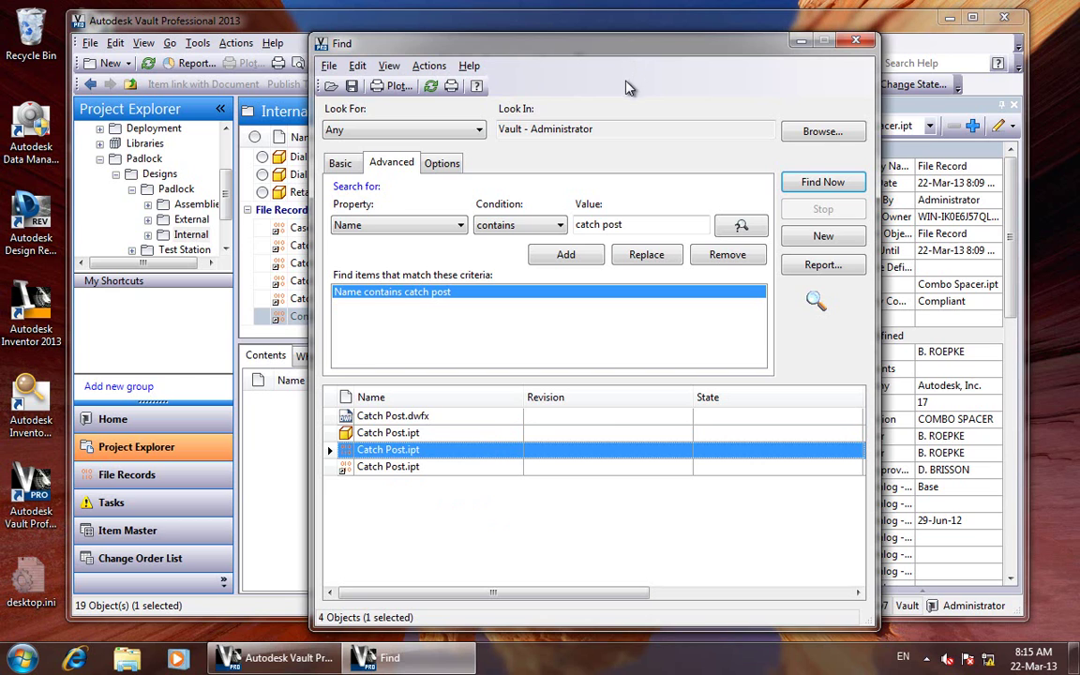
Step: Close Find and scroll the Internal folder list to its six File Records
click(856, 41)
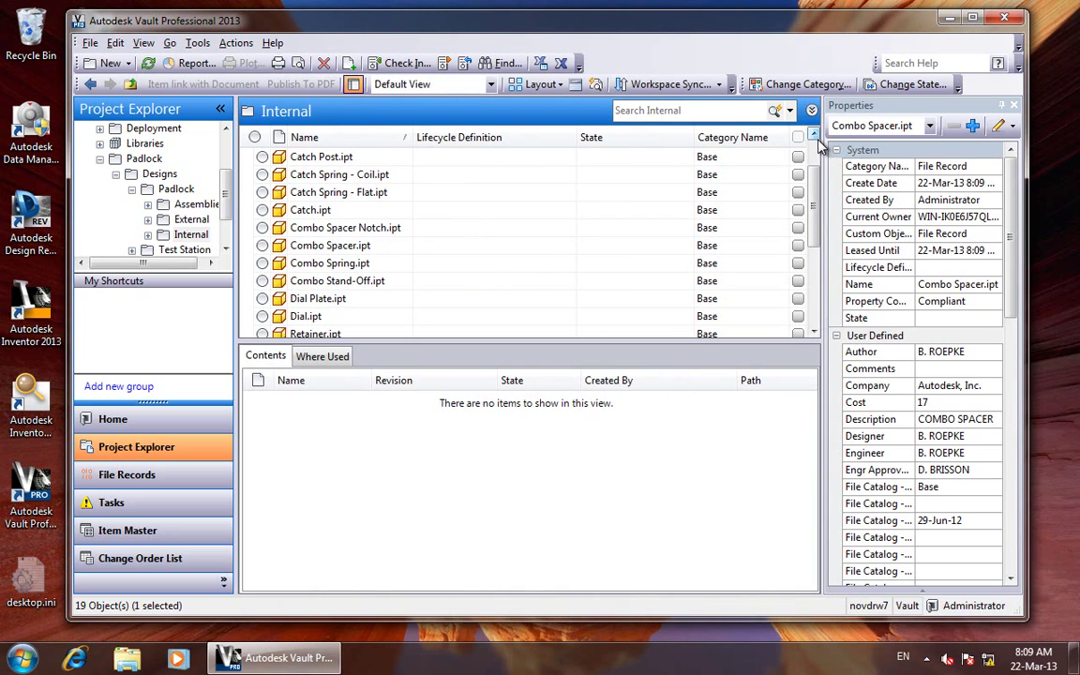
drag(814, 141, 814, 231)
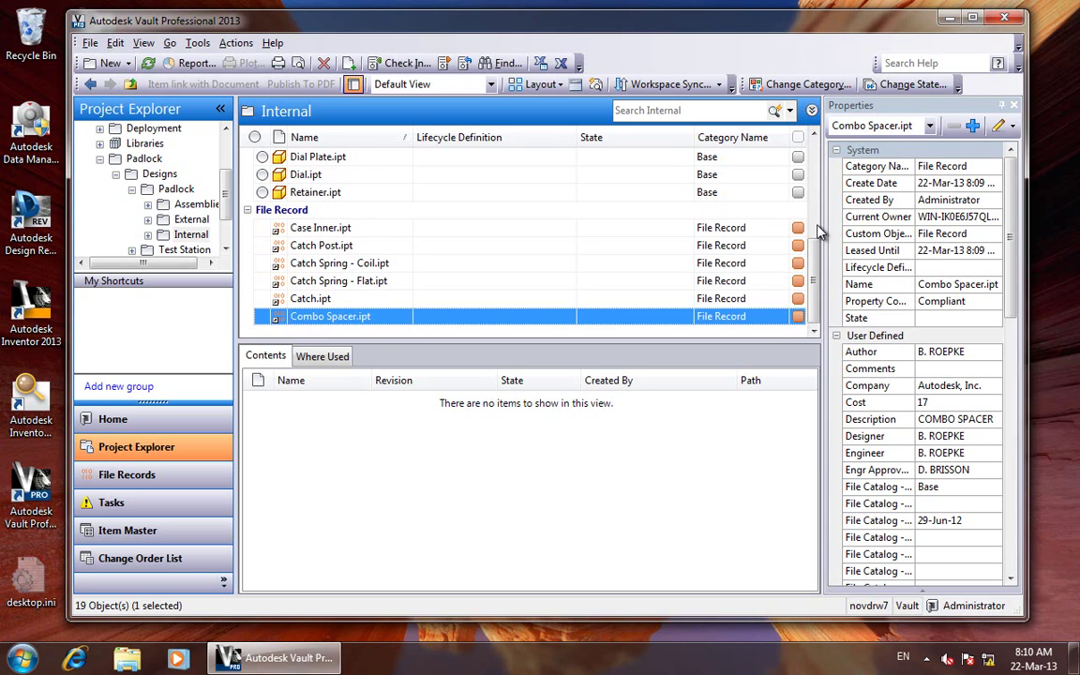